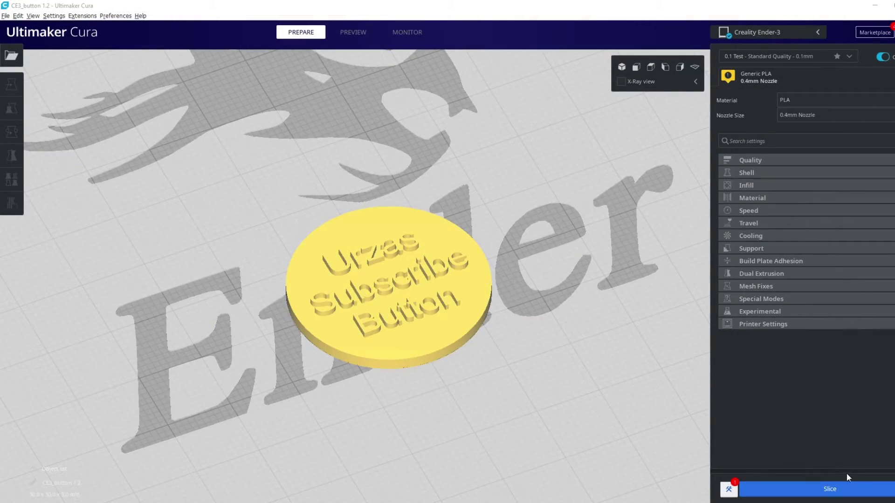
- Slice the subscribe-button disc on the Ender-3 profile, giving a 24-minute, 2 g estimate
left_click(854, 484)
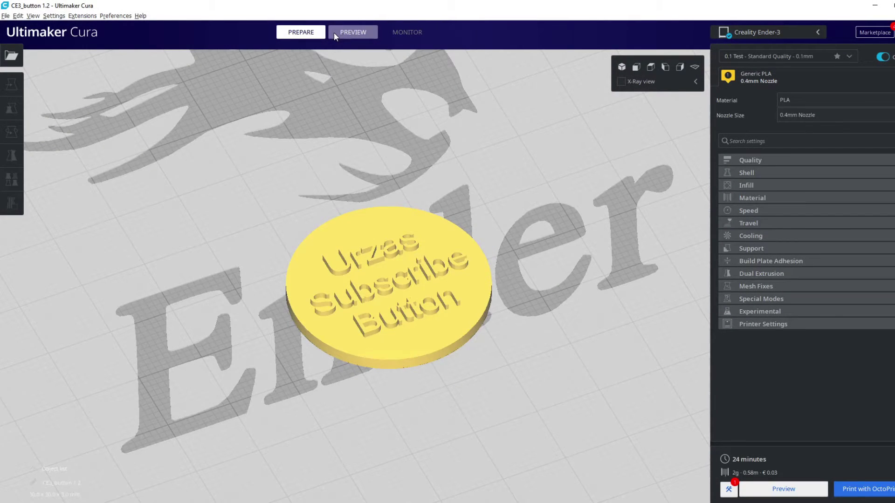
- Inspect the lettering up close in the top-view layer preview, then select the settings search field
left_click(357, 36)
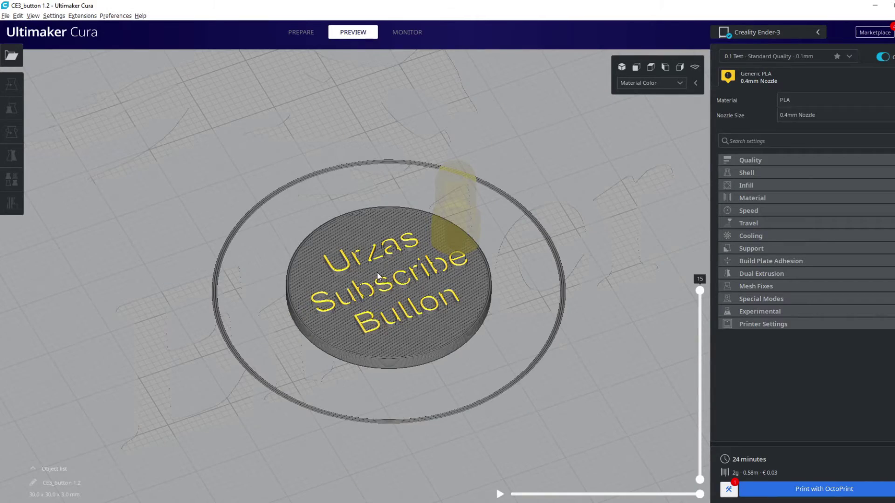
scroll(376, 272, "up", 10)
scroll(432, 269, "down", 10)
scroll(454, 272, "up", 5)
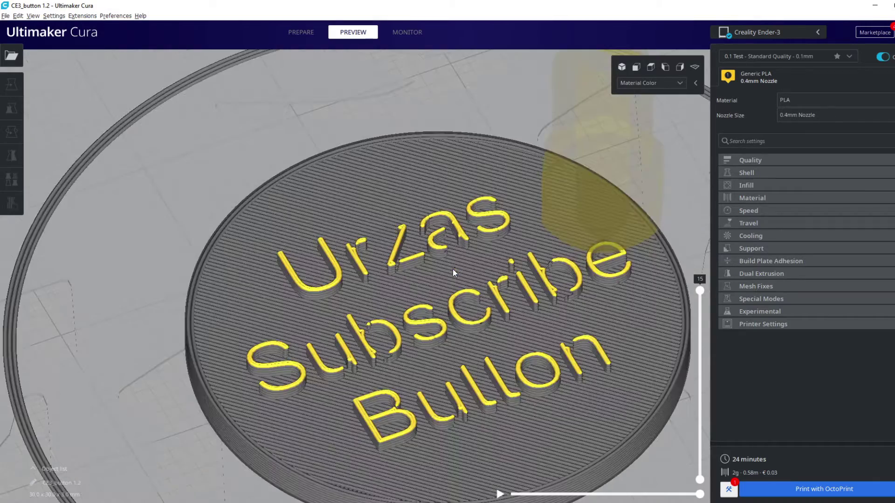
scroll(624, 94, "up", 5)
left_click(652, 67)
scroll(368, 261, "up", 10)
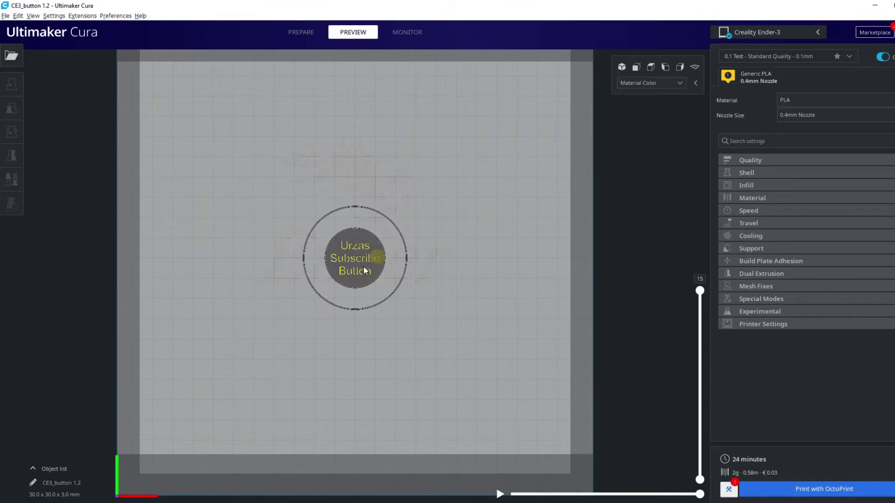
scroll(379, 235, "down", 5)
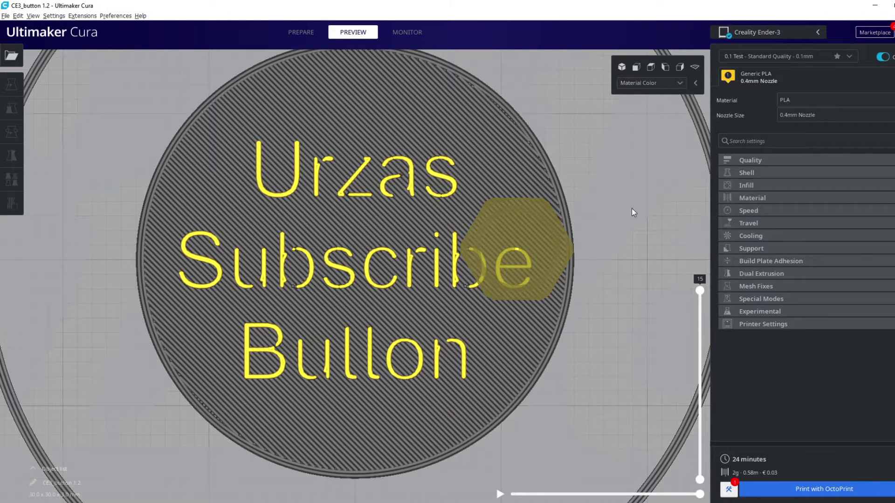
left_click(747, 142)
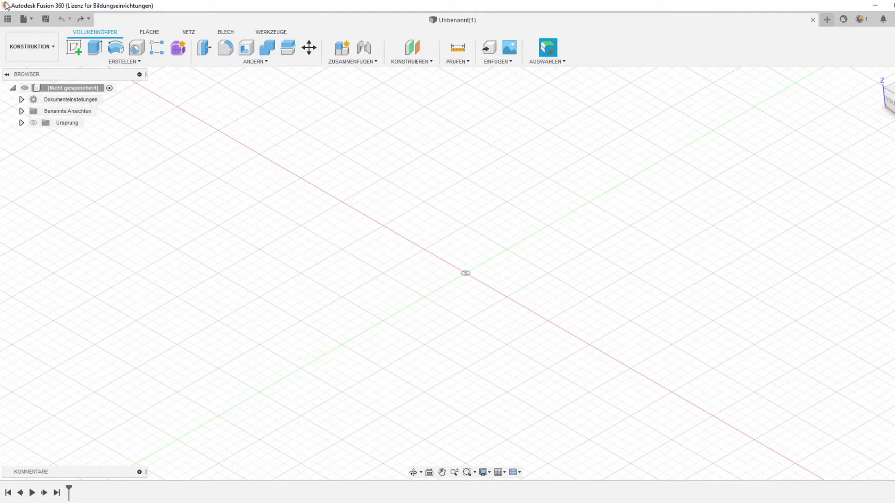
- Sketch a 30 mm diameter circle centred on the origin of the XY plane
key("c")
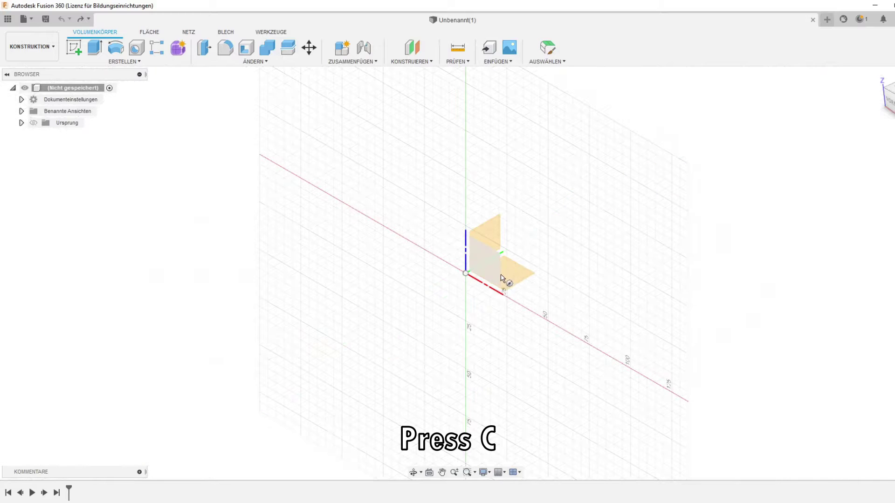
left_click(515, 278)
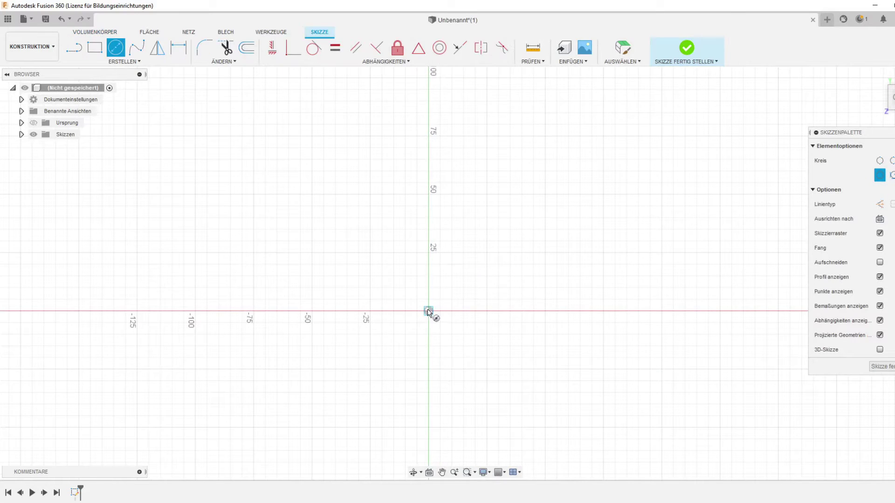
left_click(428, 310)
type("30")
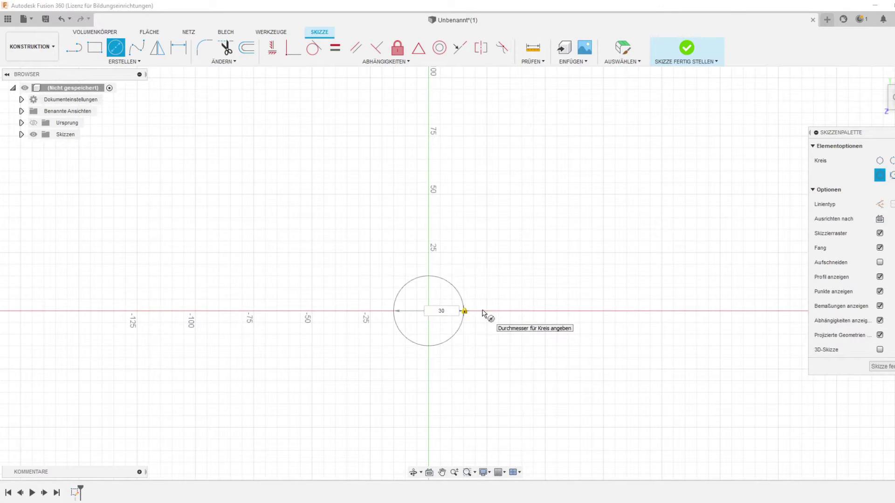
key("Return")
- Extrude the circle 1 mm into a solid disc
key("e")
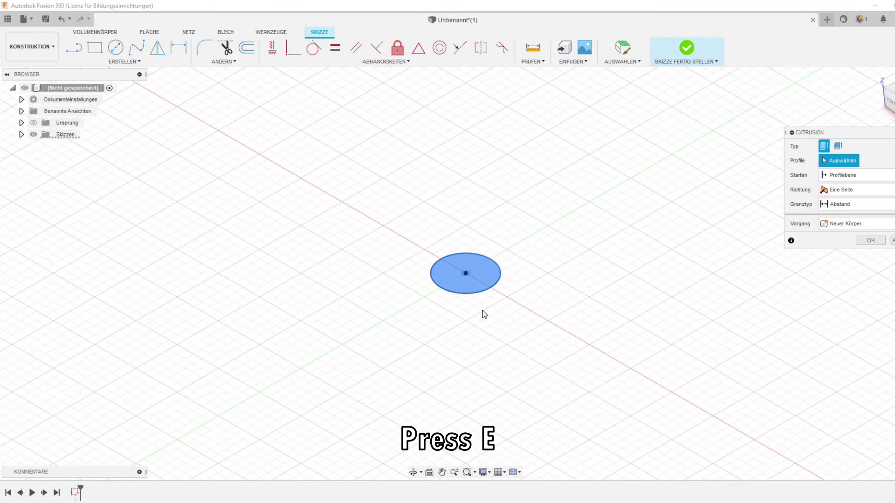
type("1")
key("Return")
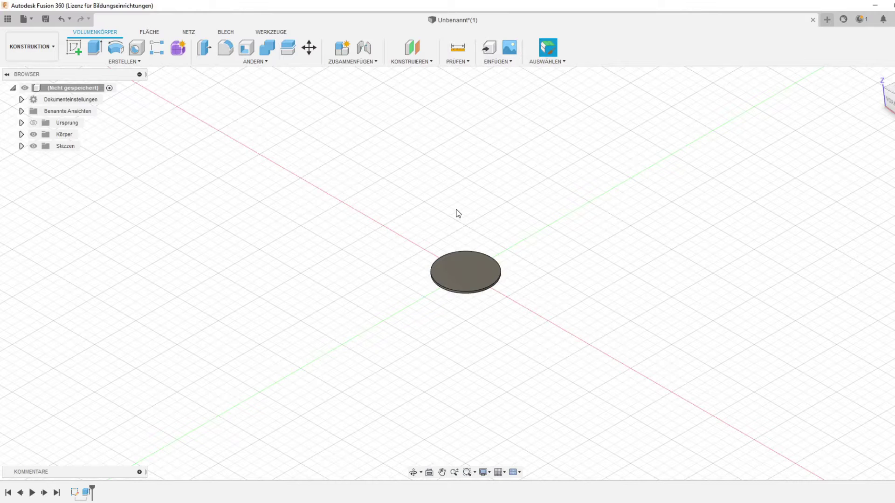
- Start a new sketch on the disc's top face
left_click(117, 63)
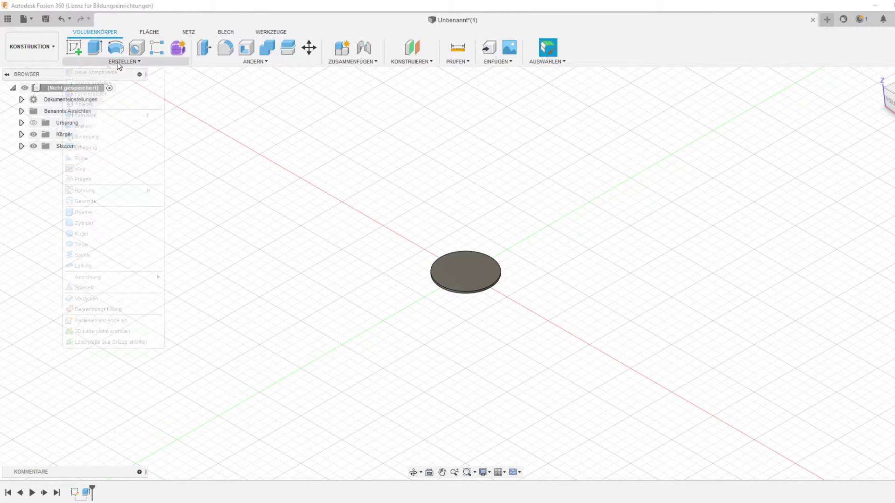
left_click(103, 83)
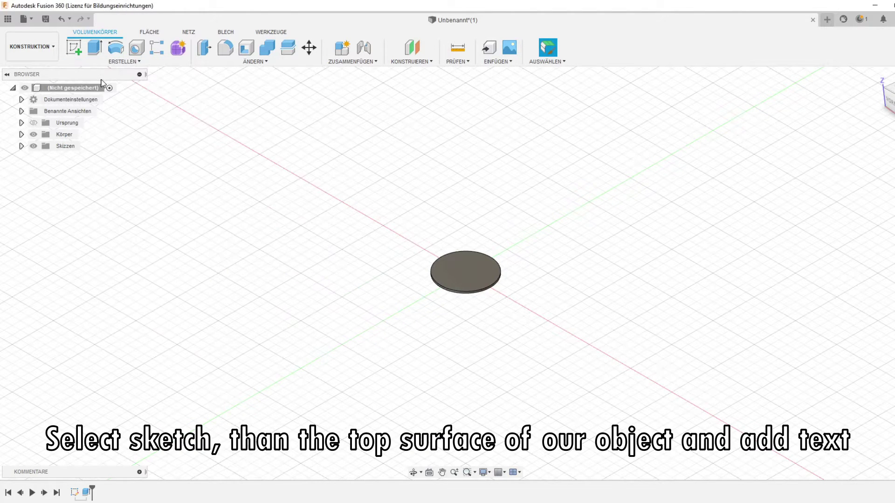
left_click(443, 282)
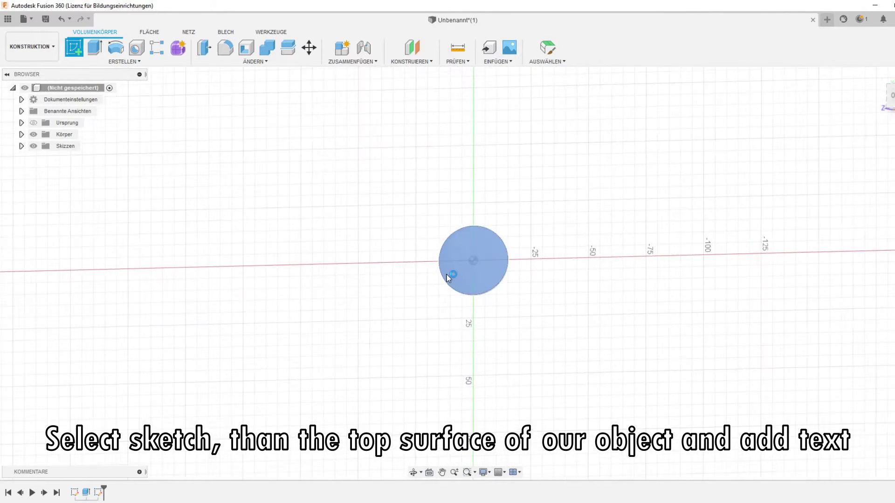
- Add a text box across the disc reading 'Urzas', 'Subscribers', 'Button' on three lines
left_click(122, 62)
left_click(112, 176)
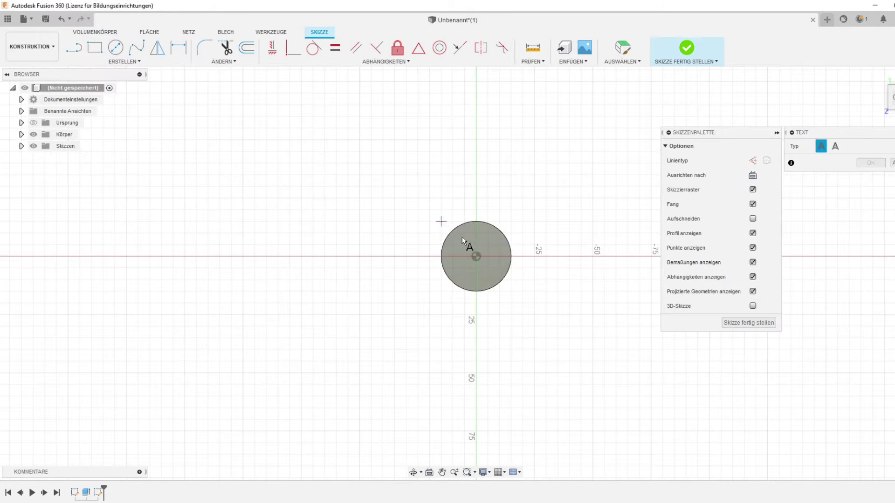
left_click(511, 291)
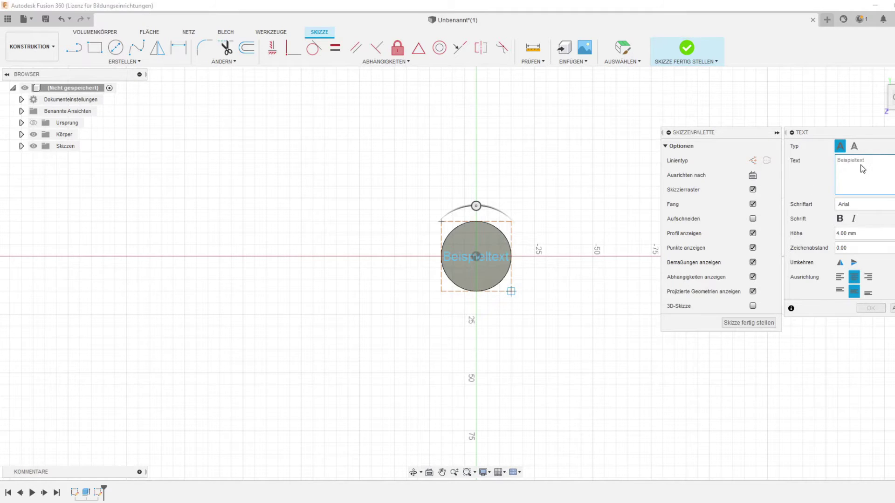
type("Urzas")
key("Return")
type("Subscribers")
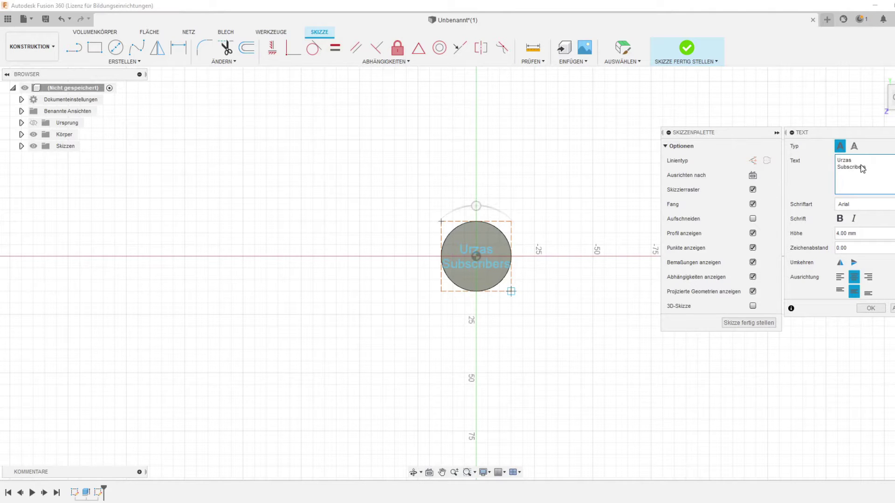
key("Return")
type("Butto")
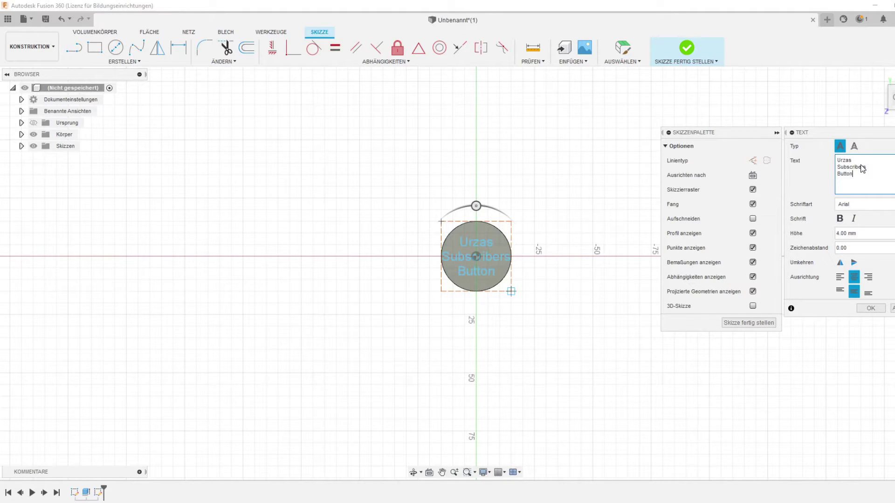
type("n")
- Centre the text horizontally and vertically in its box and edit its height value
left_click(840, 277)
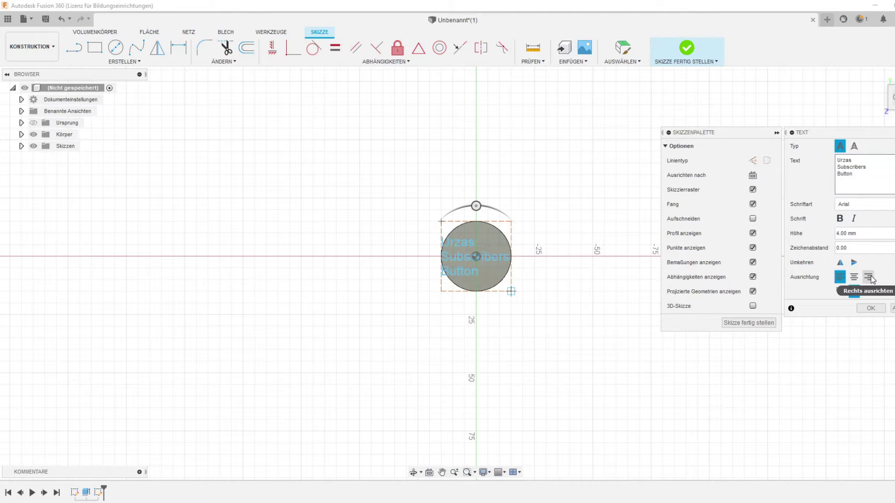
left_click(869, 277)
left_click(839, 291)
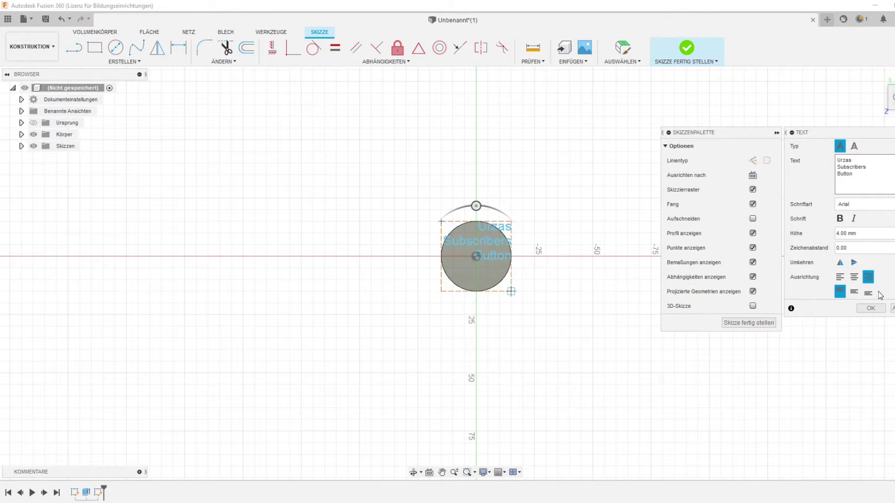
left_click(867, 292)
left_click(854, 292)
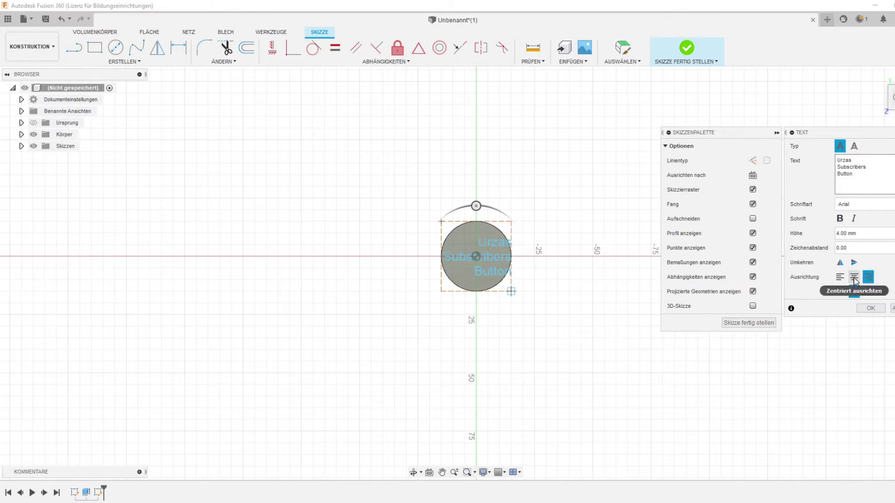
left_click(854, 278)
left_click(865, 235)
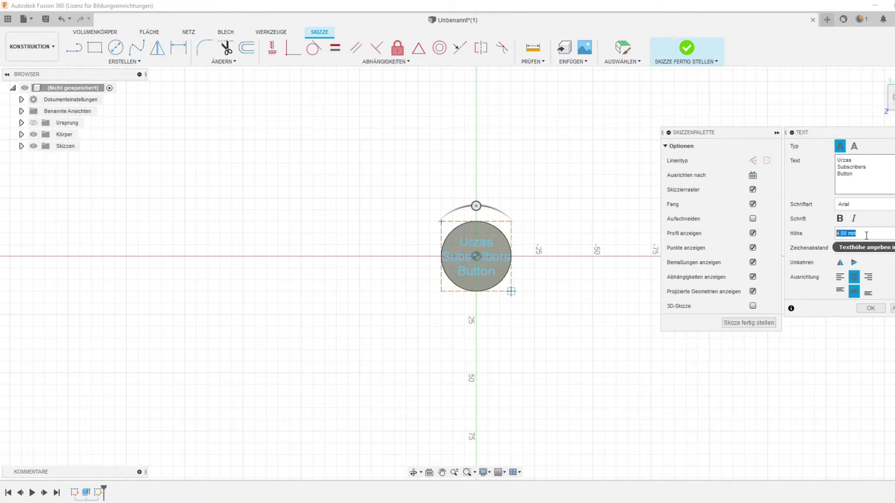
type("5")
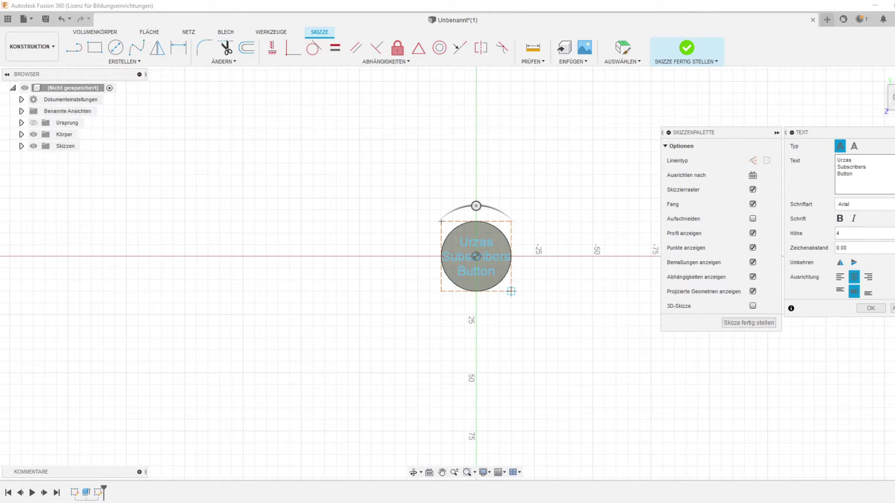
- Finish the text sketch and extrude the lettering 1 mm above the disc
left_click(870, 308)
left_click(686, 47)
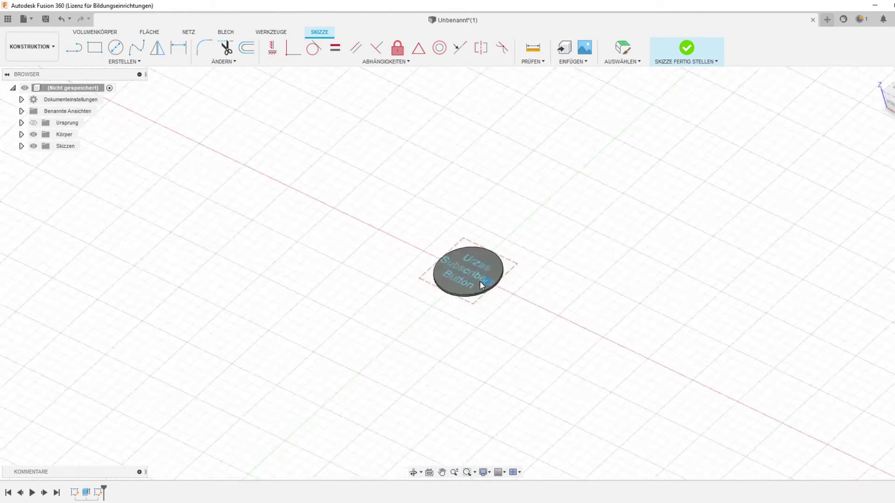
key("e")
key("Escape")
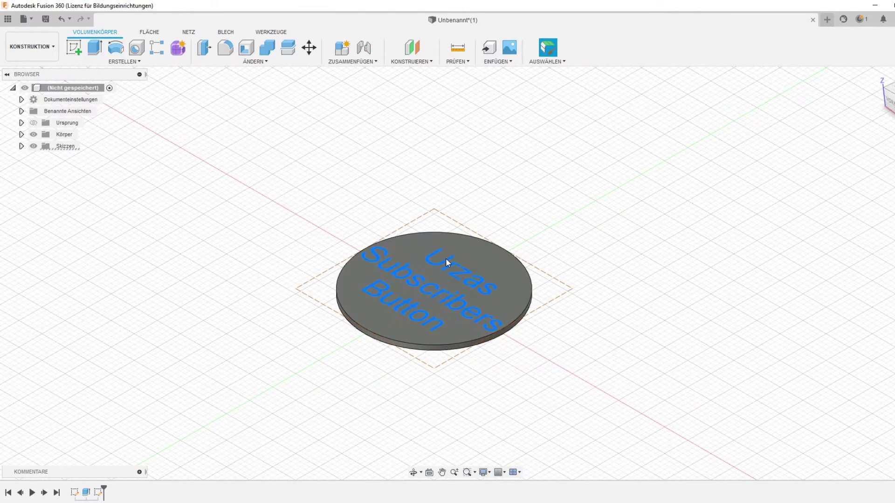
key("e")
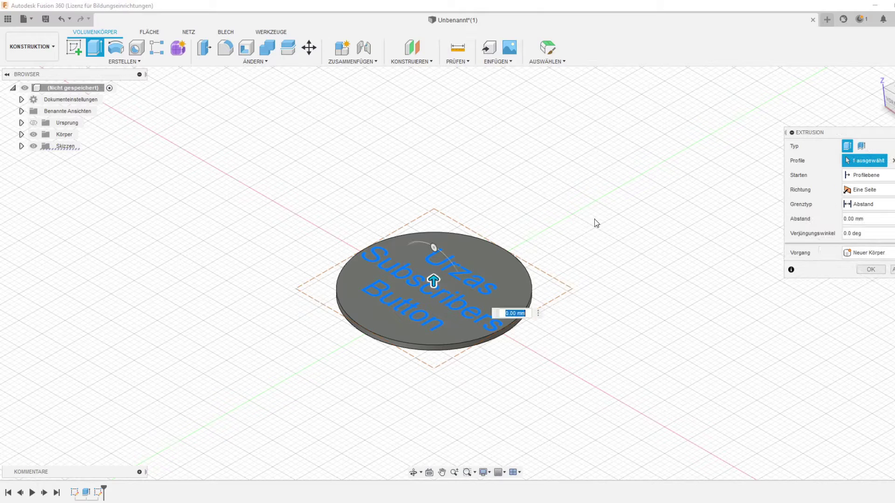
type("1")
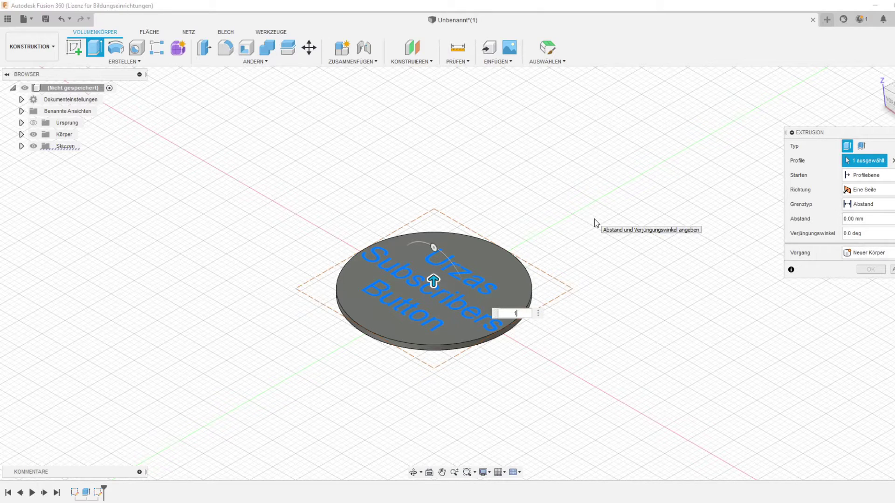
key("Return")
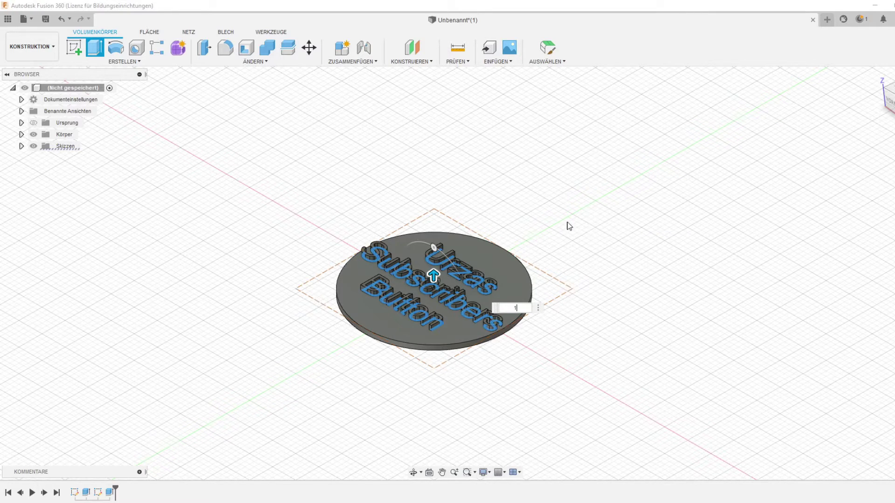
- Send the button body to Cura as a 3MF with refinement kept at Hoch
middle_click_drag(496, 372, 556, 376, "shift")
left_click(272, 31)
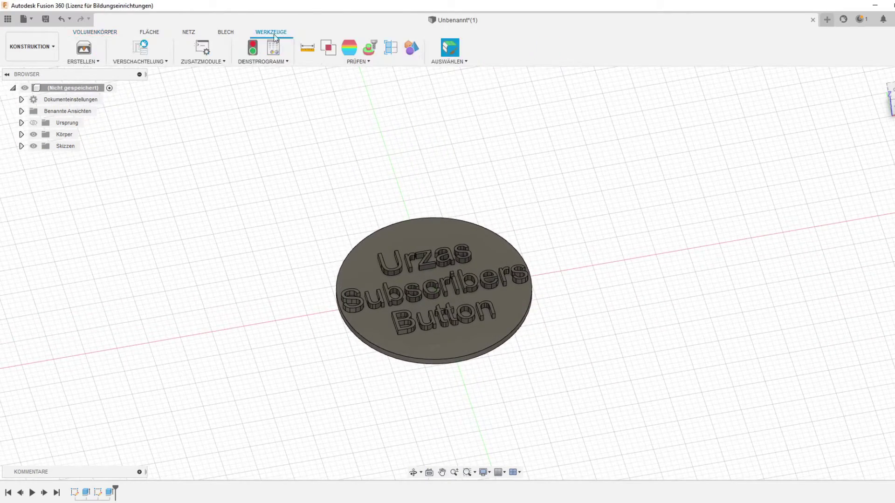
left_click(84, 47)
left_click(522, 303)
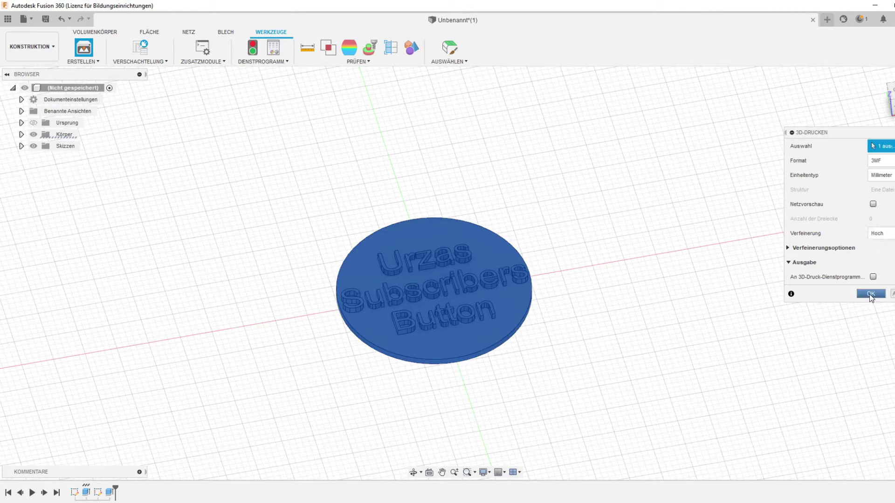
left_click(877, 233)
left_click(879, 246)
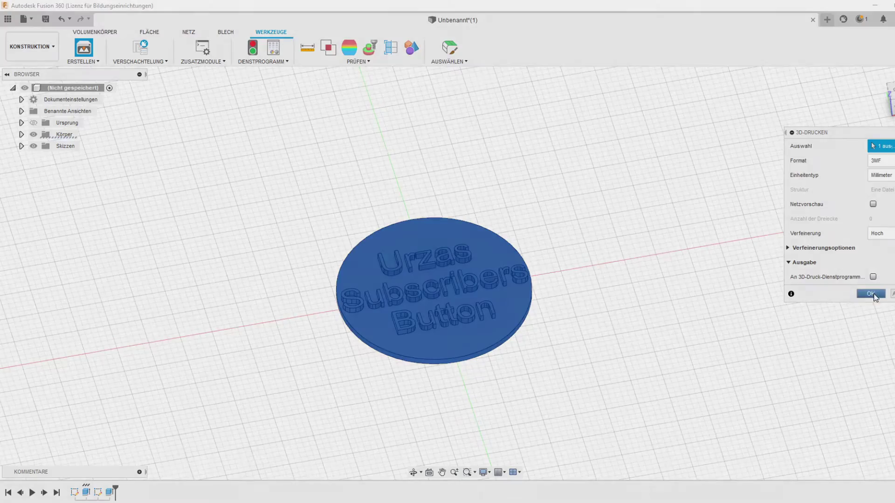
left_click(870, 293)
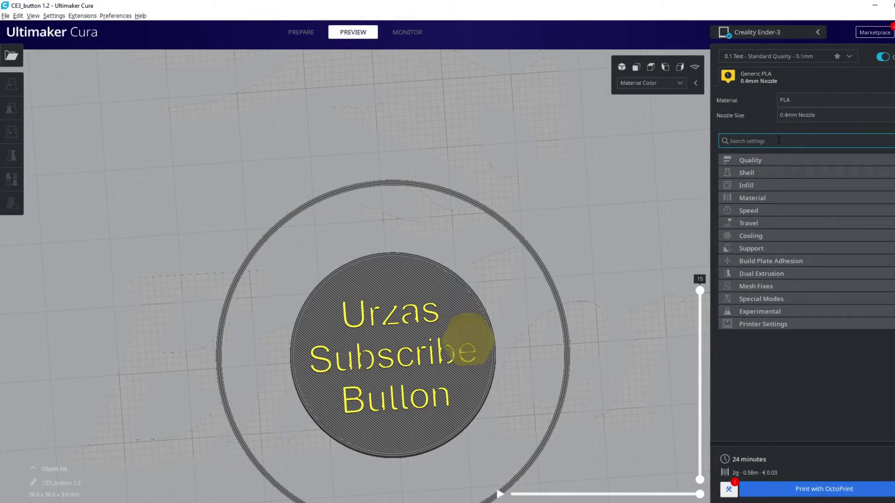
- Search the settings for 'thin w' and enable Print Thin Walls
scroll(395, 345, "up", 5)
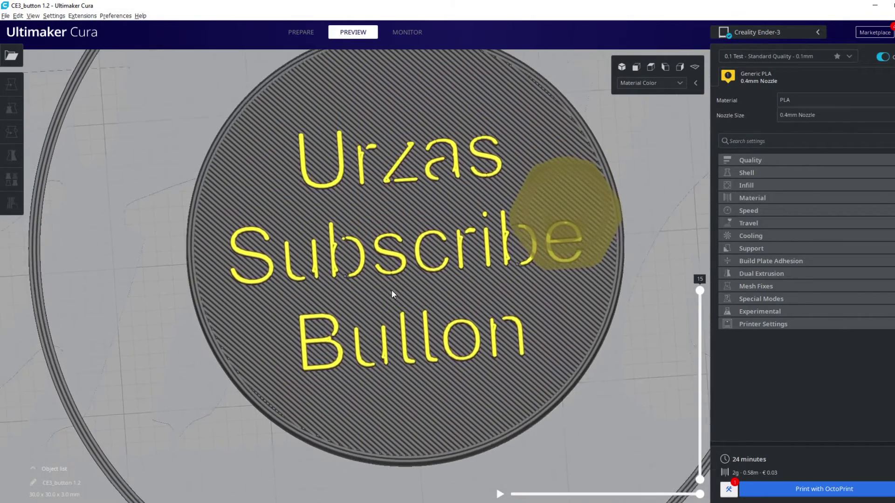
scroll(391, 293, "down", 5)
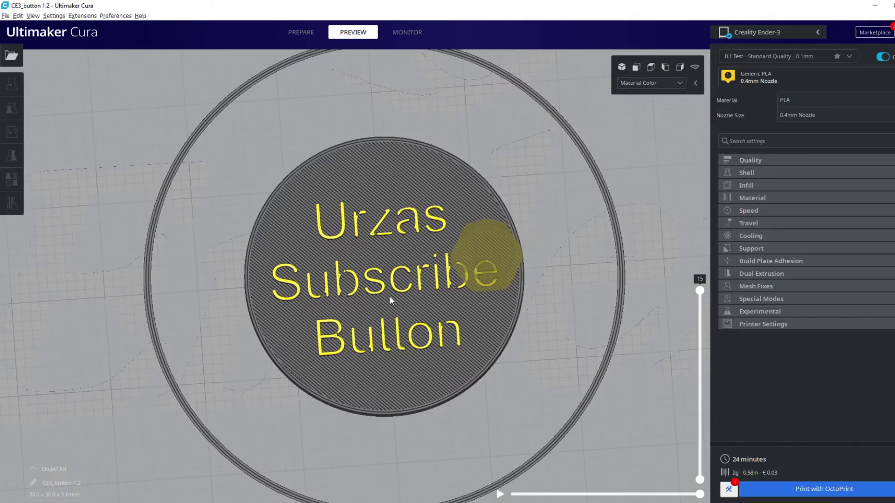
scroll(392, 301, "up", 2)
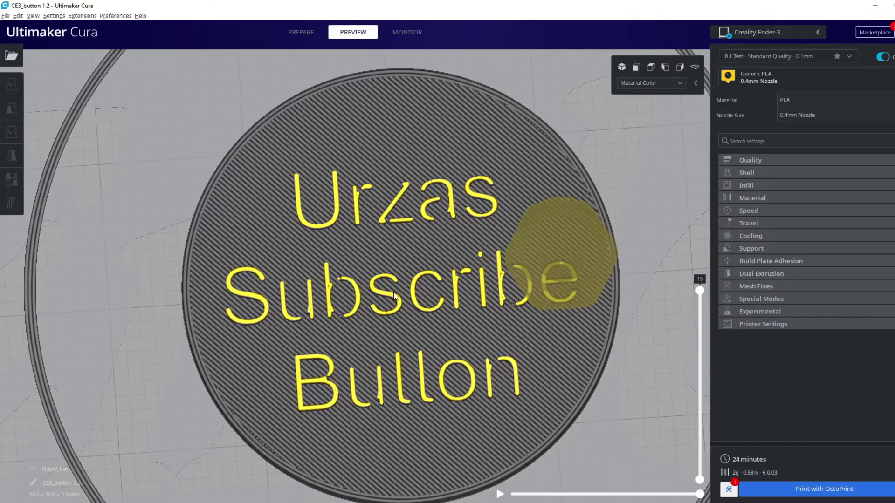
left_click(751, 141)
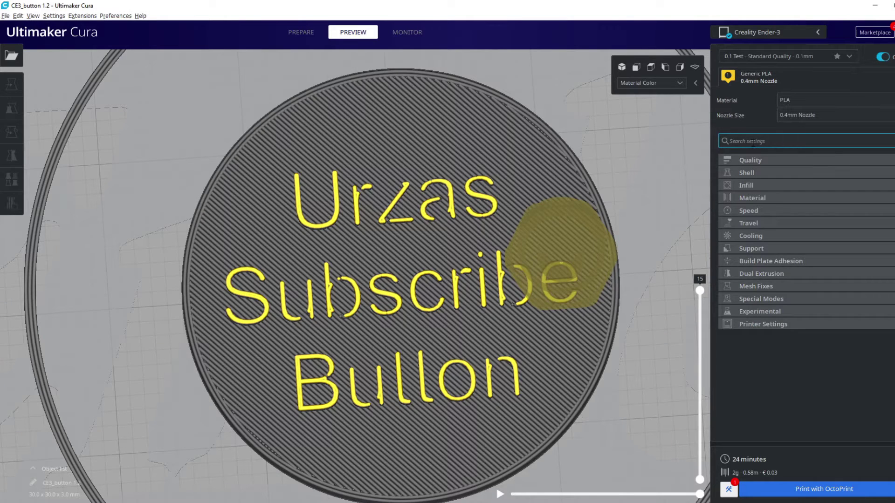
type("thin w")
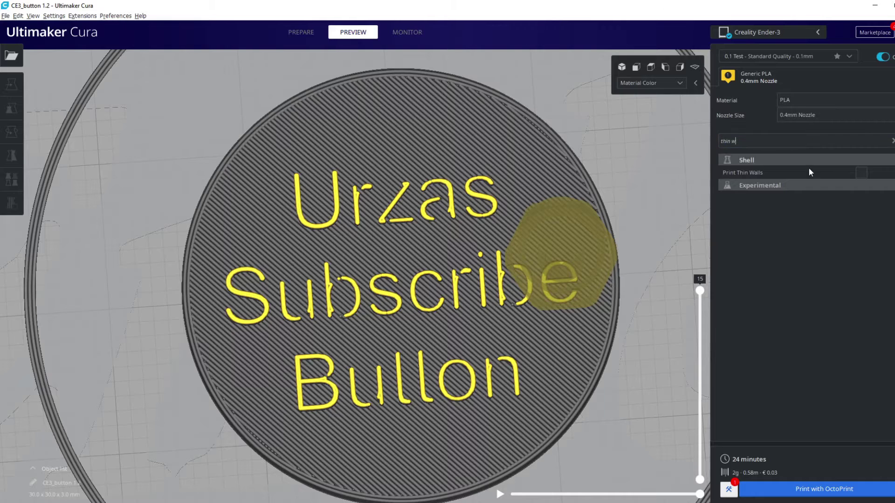
mouse_move(808, 173)
left_click(861, 173)
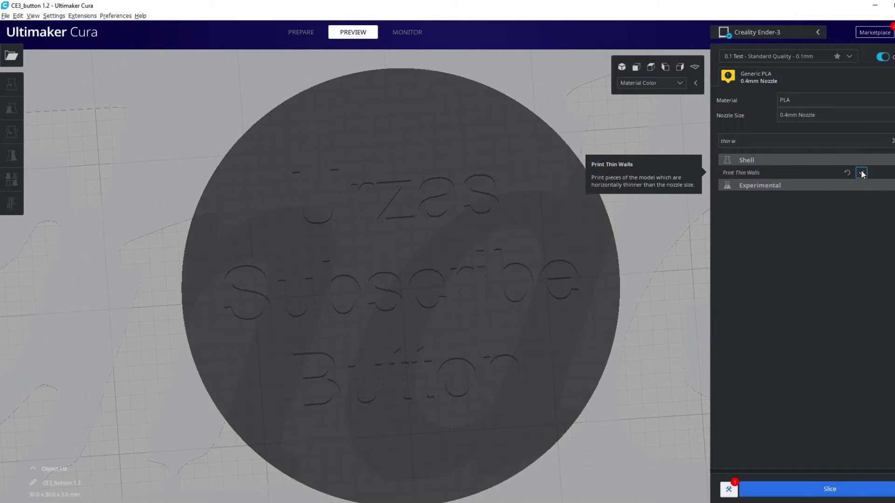
- Re-slice with thin walls enabled and inspect the lettering in the preview
left_click(830, 493)
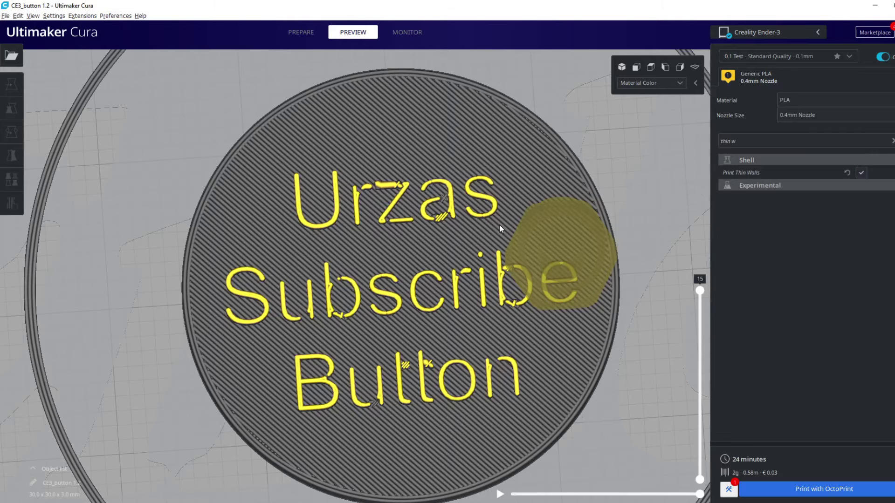
scroll(435, 219, "up", 5)
scroll(436, 222, "down", 5)
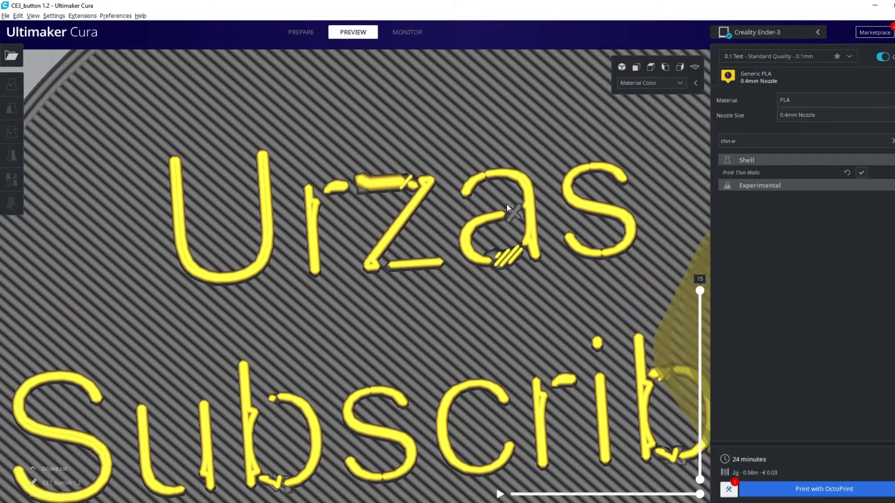
scroll(506, 255, "down", 2)
scroll(479, 353, "up", 3)
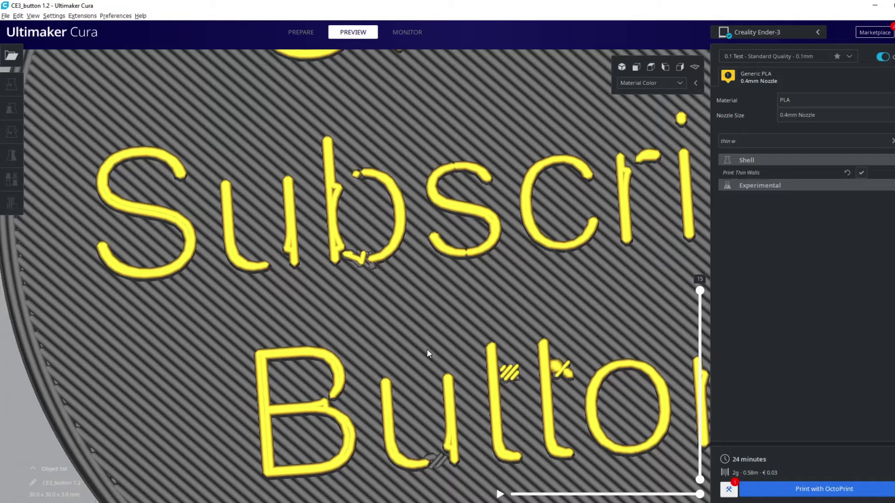
scroll(427, 349, "down", 4)
scroll(427, 349, "up", 3)
scroll(421, 404, "up", 3)
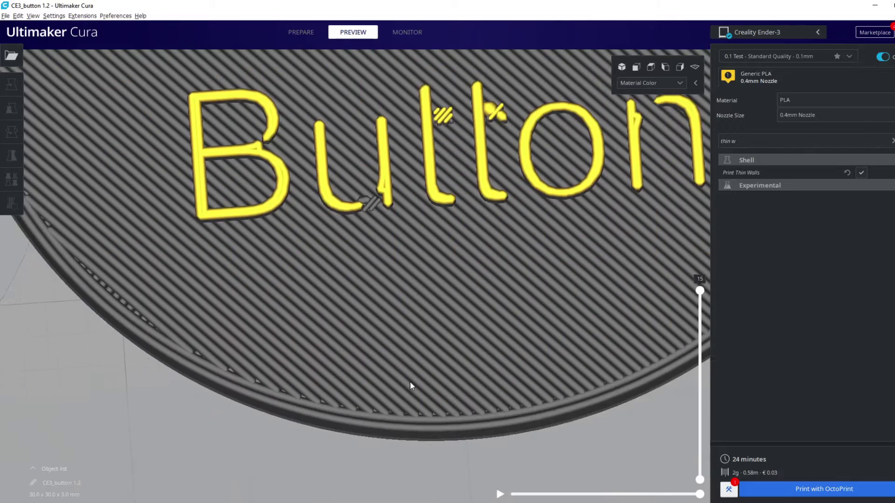
scroll(384, 394, "down", 4)
scroll(359, 299, "up", 3)
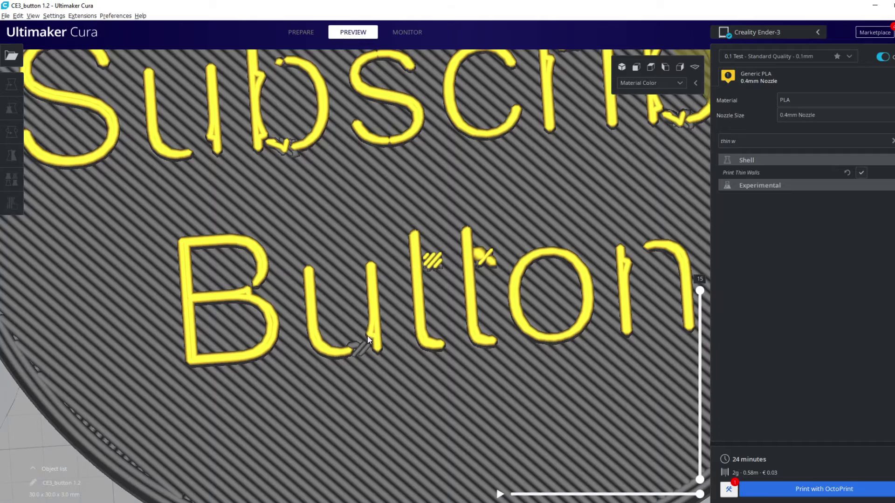
- Step the layer preview to about layer 12, then turn Print Thin Walls back off
left_click_drag(700, 291, 688, 264)
scroll(583, 294, "down", 5)
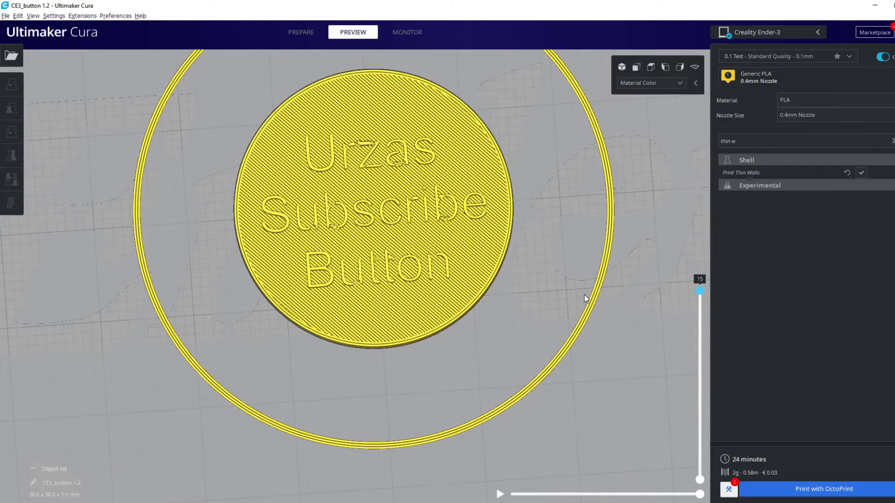
left_click(861, 173)
- Search for 'horizontal expansion', set it to 1 and slice
left_click_drag(792, 140, 687, 149)
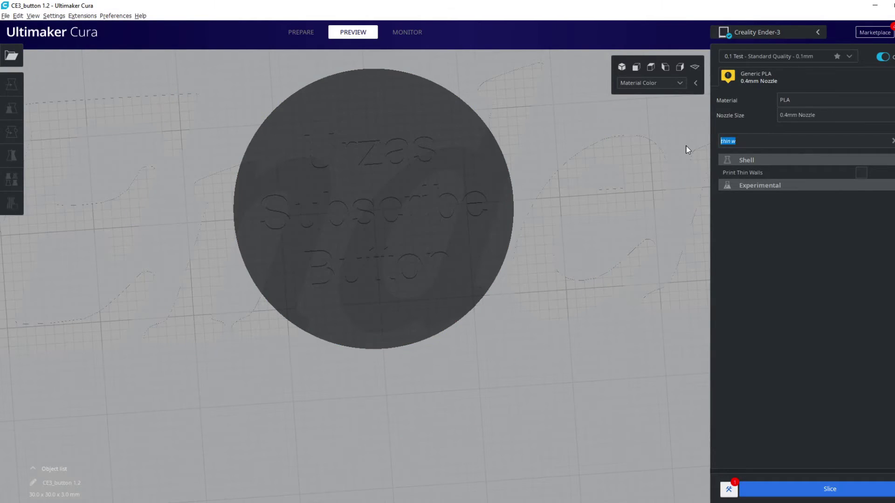
type("horizontal expansion")
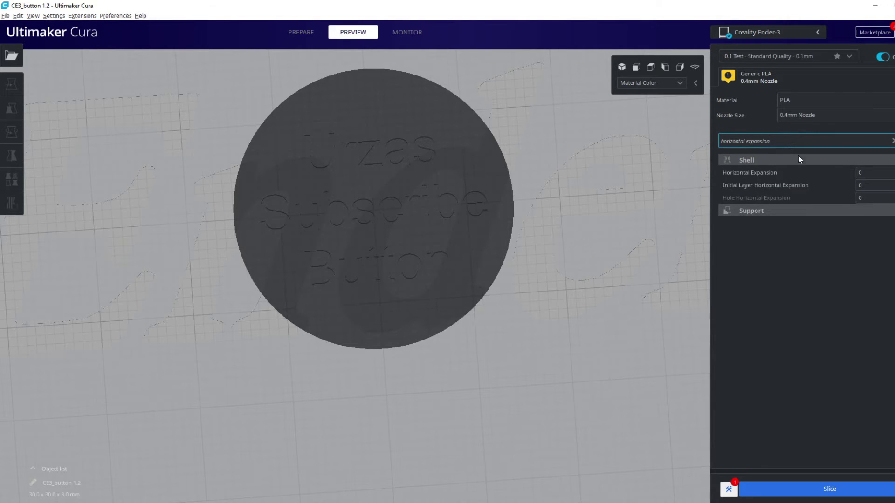
left_click(868, 173)
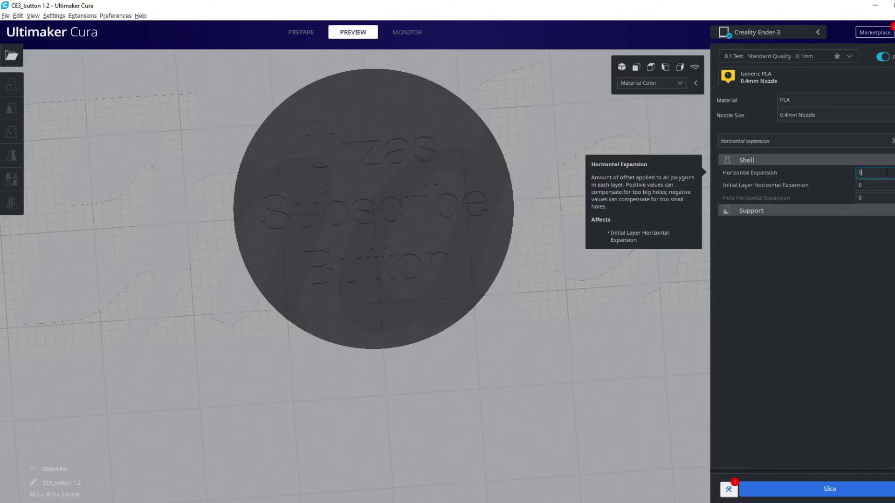
key("BackSpace")
type("1")
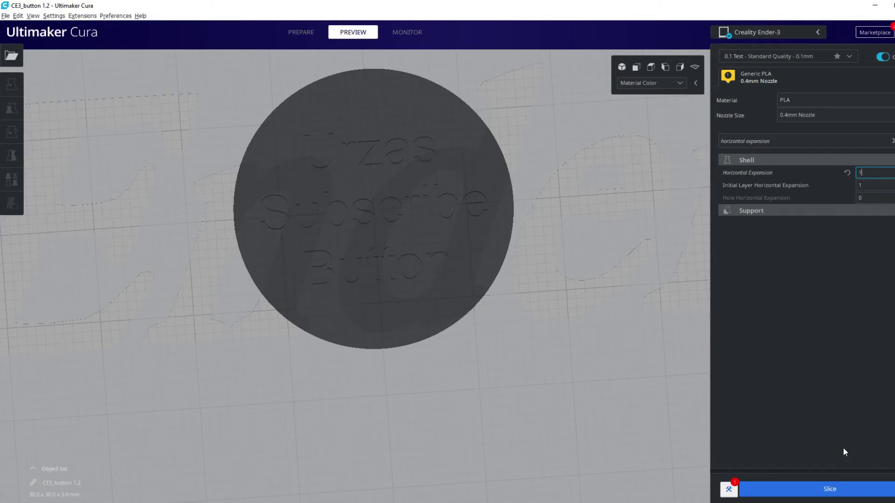
left_click(837, 491)
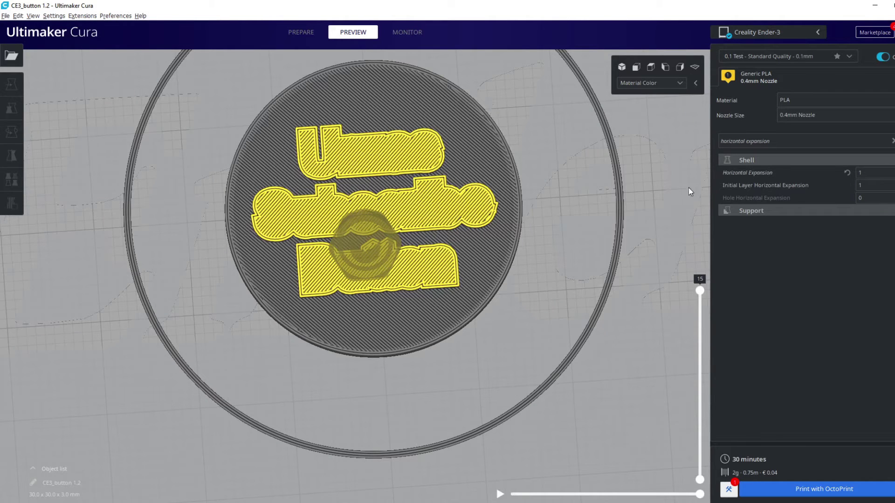
- Try horizontal expansions of -1 and then -0.1, re-slicing after each
left_click(884, 172)
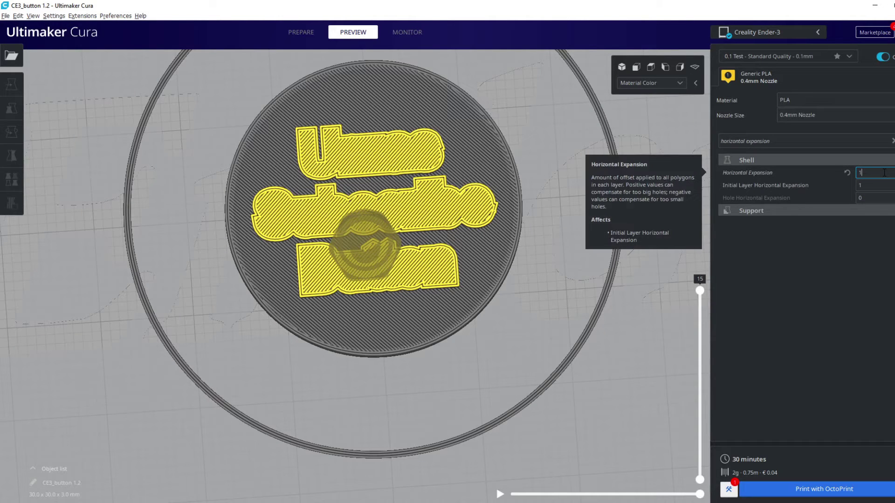
type("-")
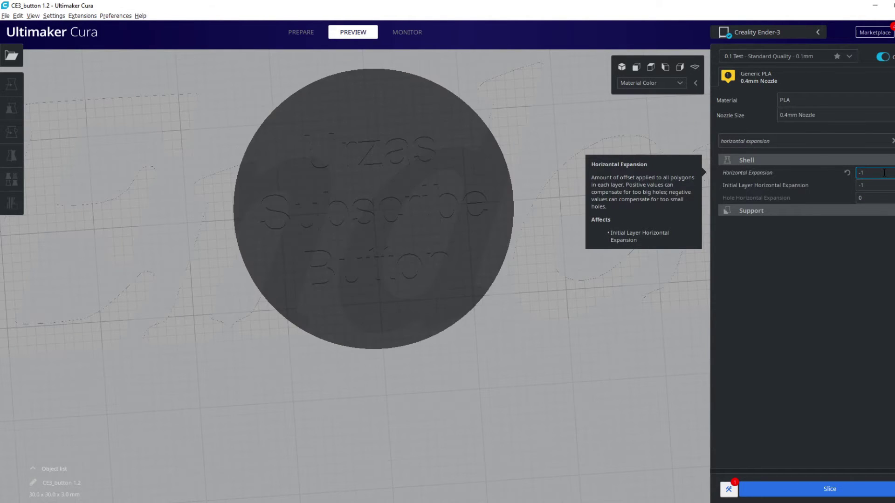
left_click(846, 483)
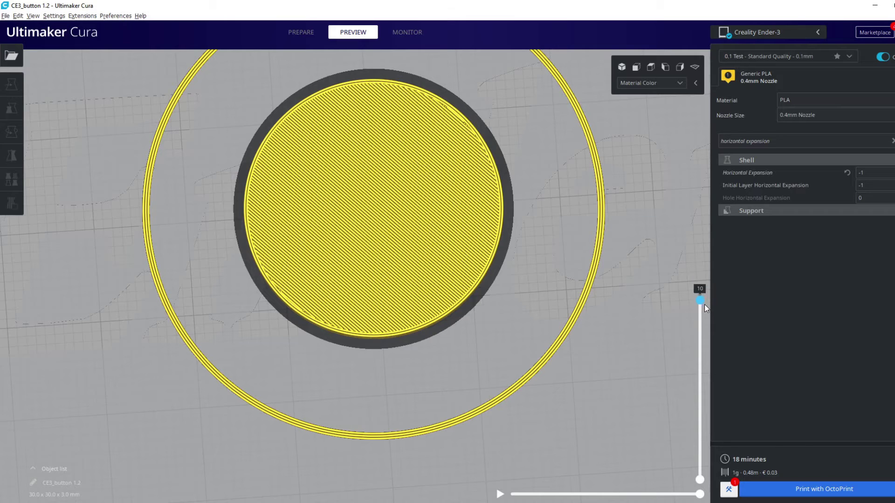
left_click(864, 174)
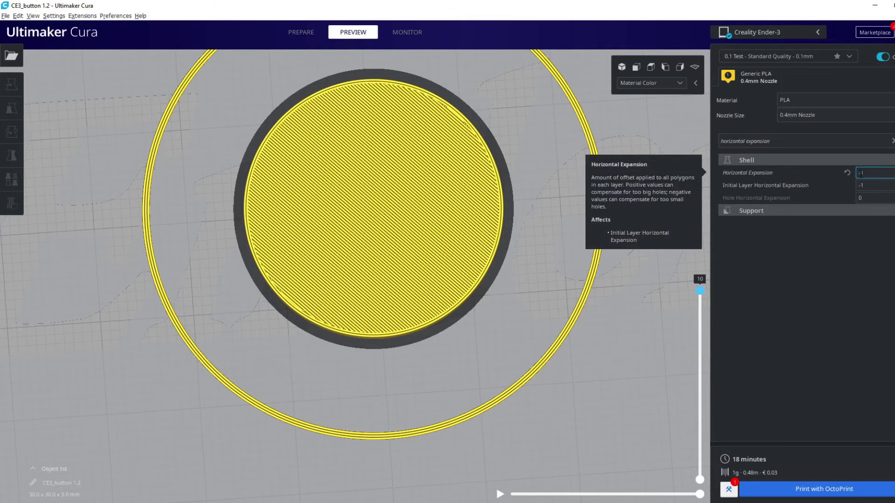
type("0.")
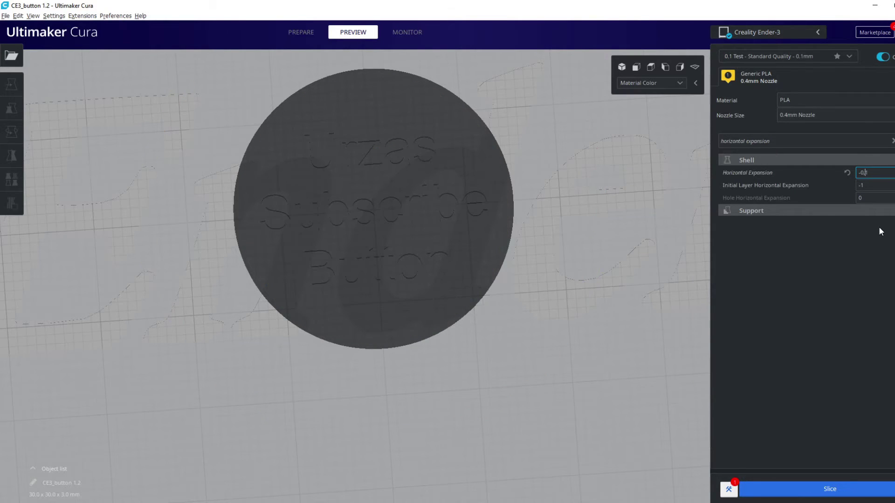
left_click(829, 489)
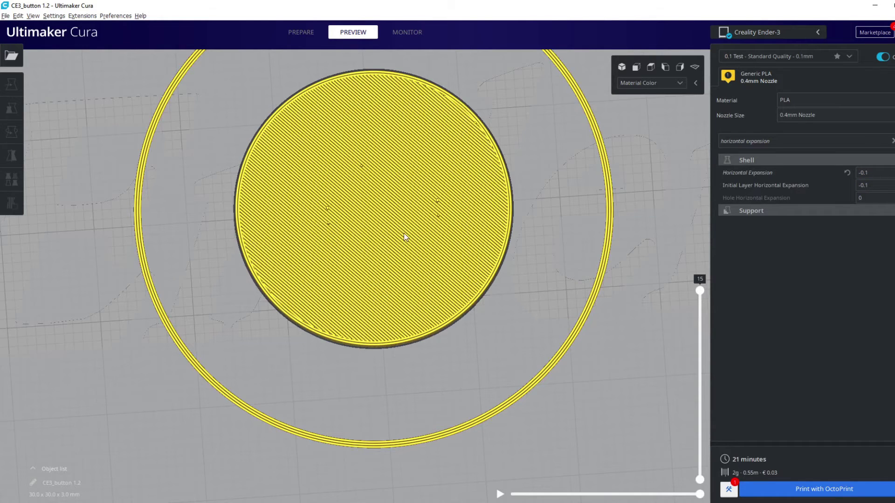
- Remove the minus sign so horizontal expansion is 0.1, and slice
left_click(866, 172)
key("Home")
key("Delete")
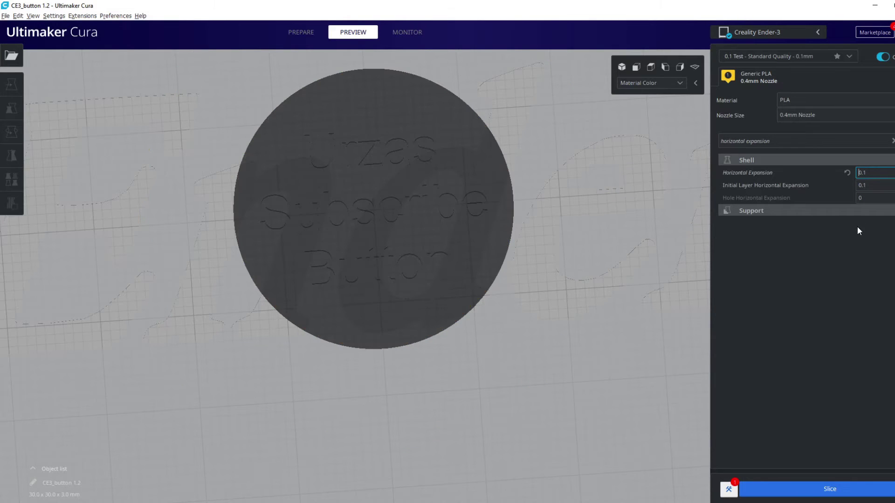
left_click(819, 489)
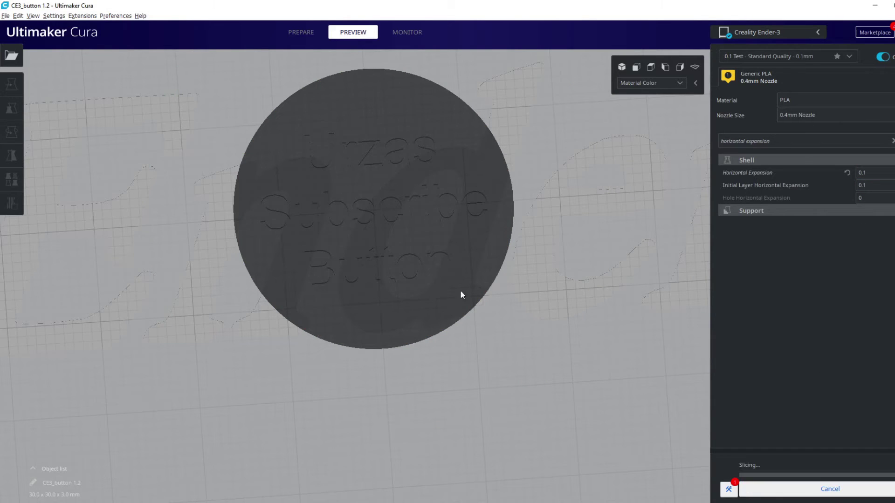
- Inspect the sliced lettering and lower the horizontal expansion to 0.01
scroll(372, 196, "up", 5)
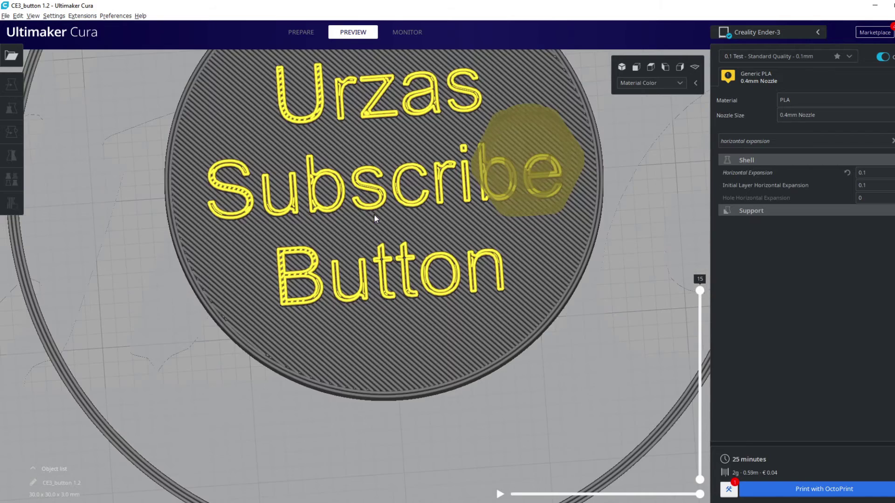
scroll(392, 155, "up", 4)
scroll(390, 169, "down", 7)
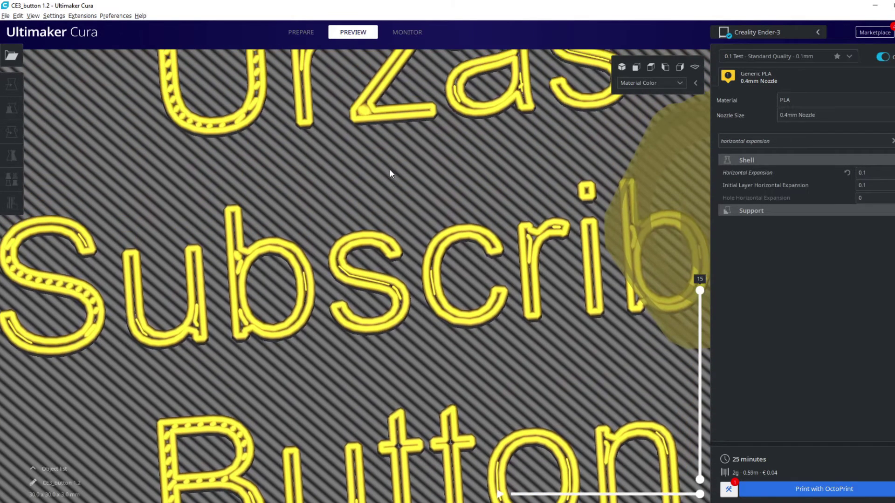
scroll(326, 195, "up", 5)
scroll(423, 292, "down", 5)
scroll(305, 153, "up", 8)
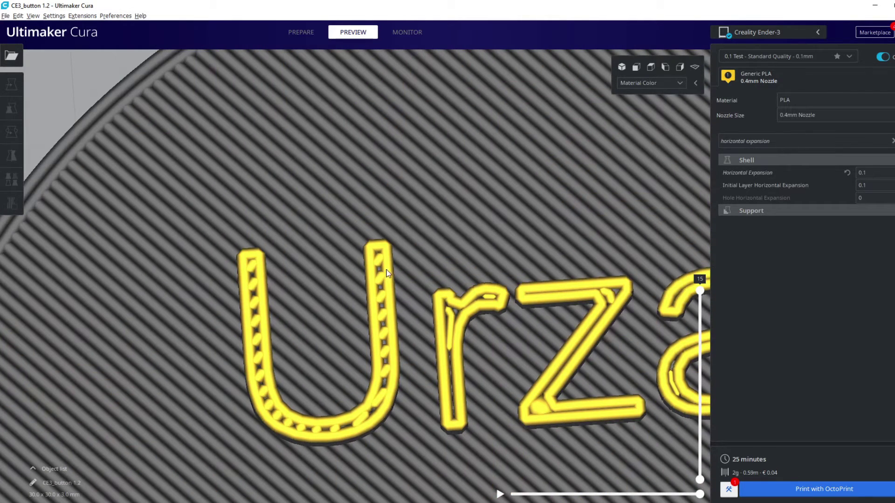
left_click(863, 172)
type("0")
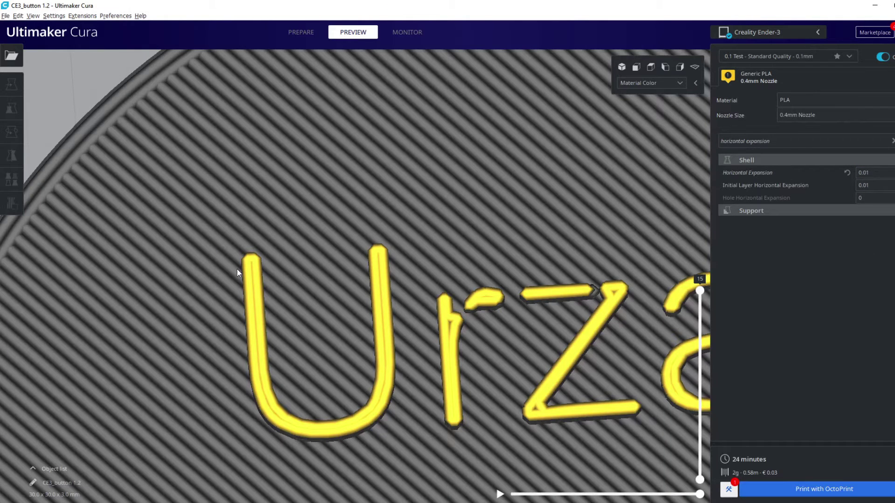
- Check the letter gaps and change the horizontal expansion to 0.02
scroll(153, 301, "down", 5)
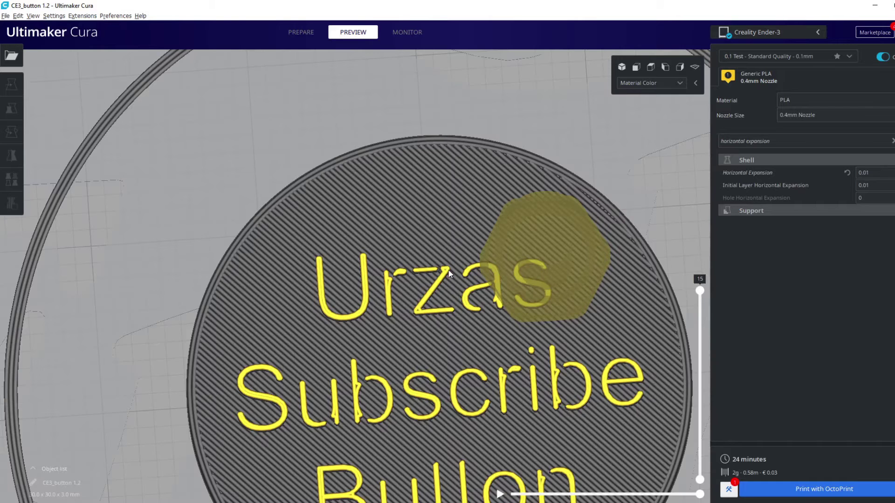
scroll(461, 272, "up", 4)
scroll(362, 253, "down", 5)
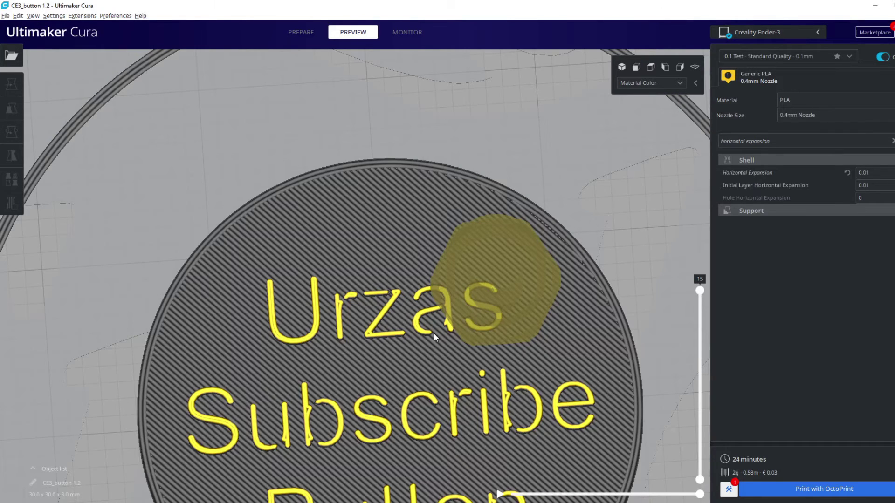
left_click(877, 173)
key("BackSpace")
type("2")
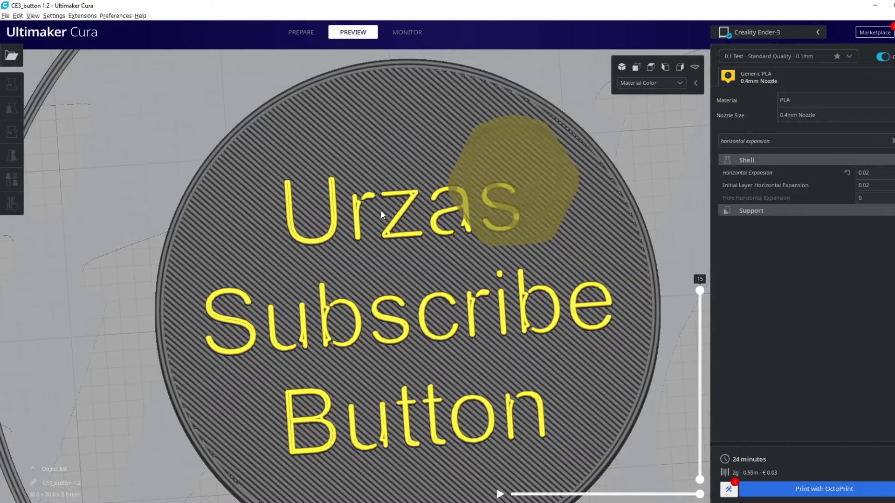
- Raise the horizontal expansion to 0.05, then settle on 0.04
scroll(381, 210, "up", 5)
scroll(427, 209, "down", 6)
scroll(427, 209, "up", 2)
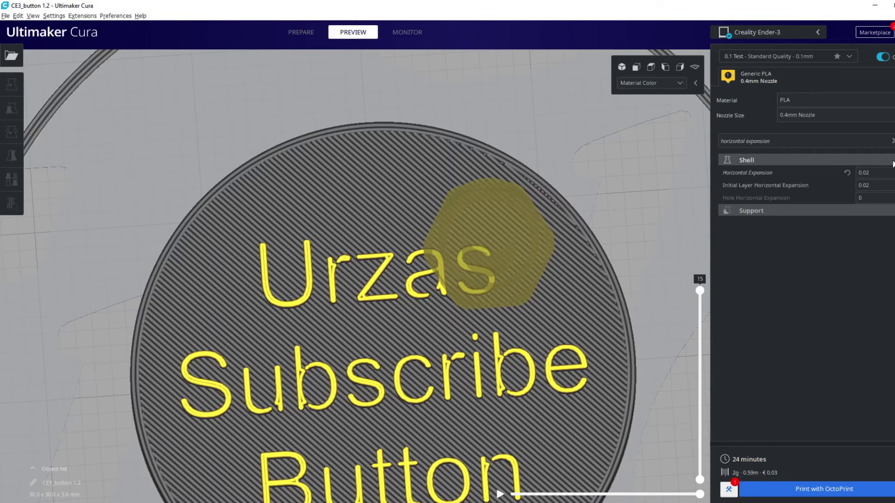
key("BackSpace")
type("5")
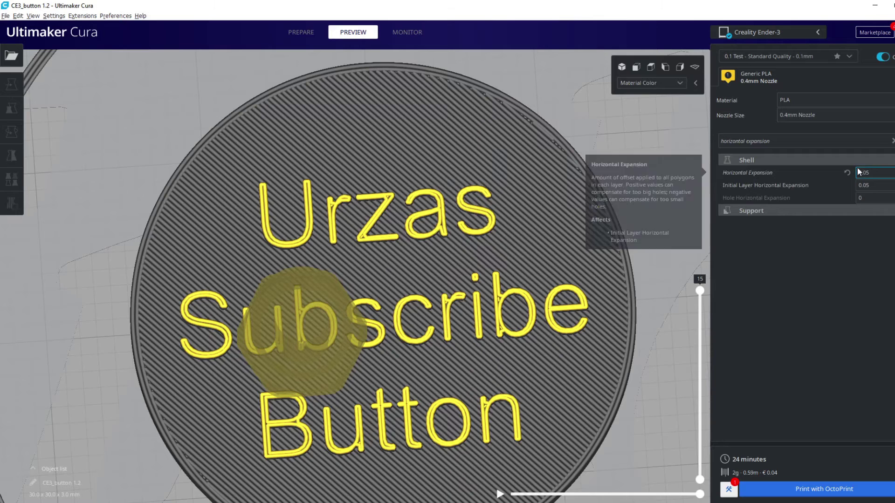
key("BackSpace")
type("4")
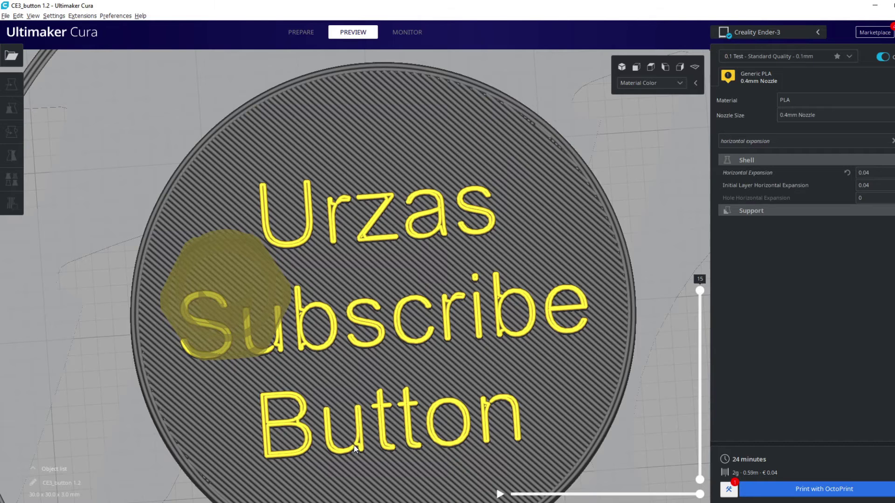
- Zoom in on the 'Subscribe Button' lettering, set Horizontal Expansion to 0.045, and re-slice
scroll(356, 435, "up", 5)
scroll(360, 372, "down", 5)
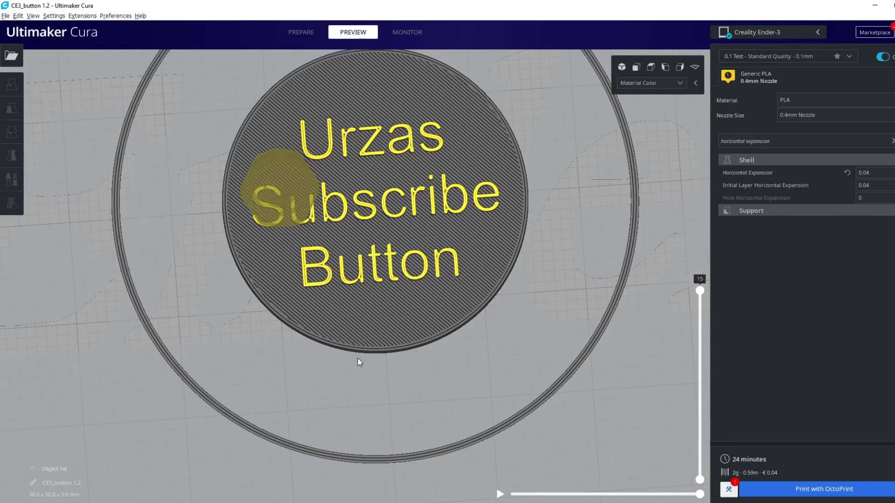
scroll(357, 358, "up", 5)
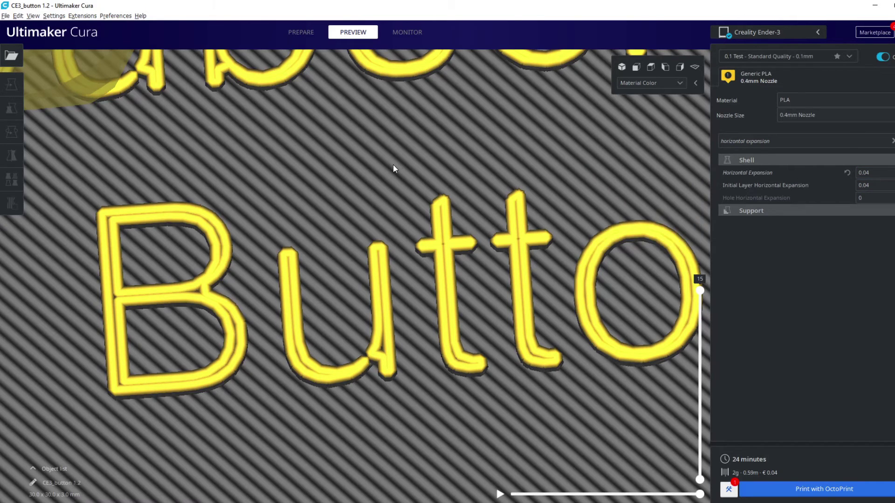
scroll(393, 164, "up", 5)
scroll(420, 284, "down", 3)
scroll(508, 207, "up", 5)
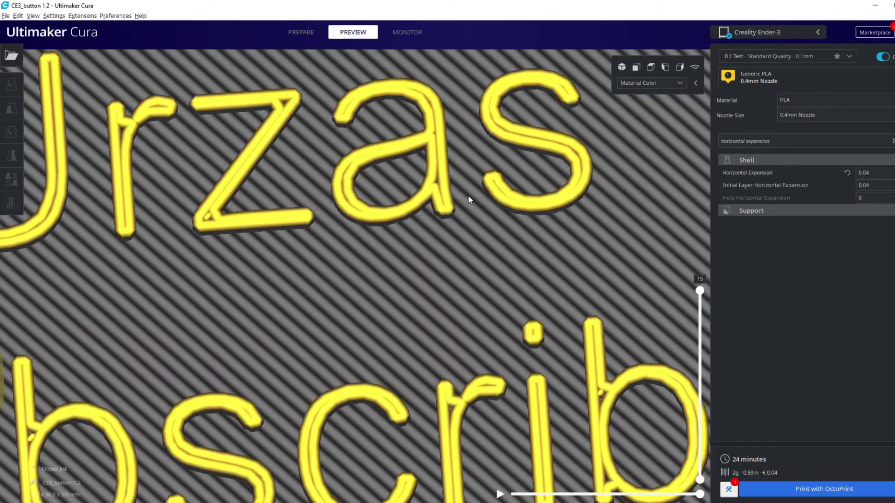
middle_click_drag(468, 195, 377, 376)
left_click(873, 172)
type("5")
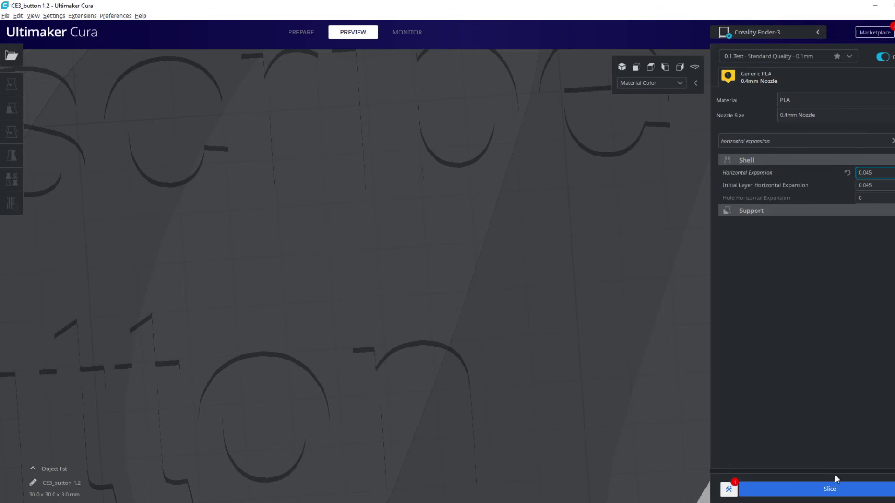
left_click(834, 488)
- Inspect the 0.045 result, then change Horizontal Expansion to 0.049 and re-slice
scroll(497, 343, "down", 5)
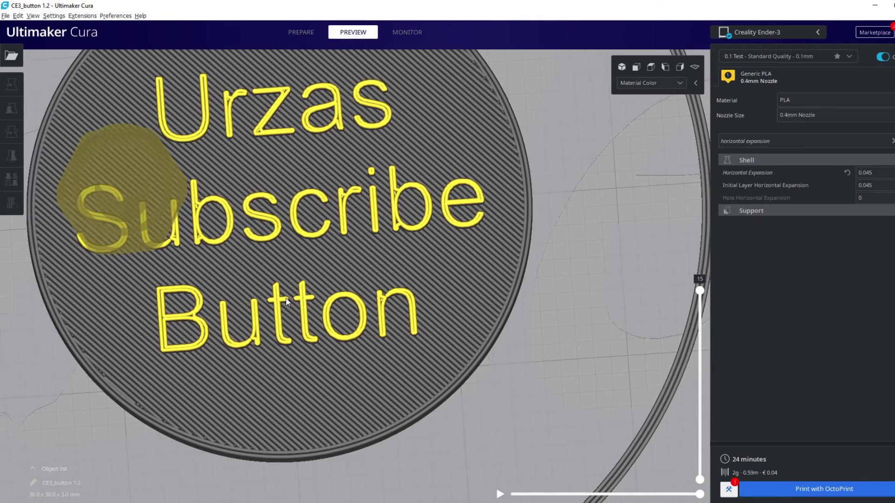
scroll(150, 215, "up", 5)
scroll(329, 229, "up", 3)
scroll(343, 255, "down", 2)
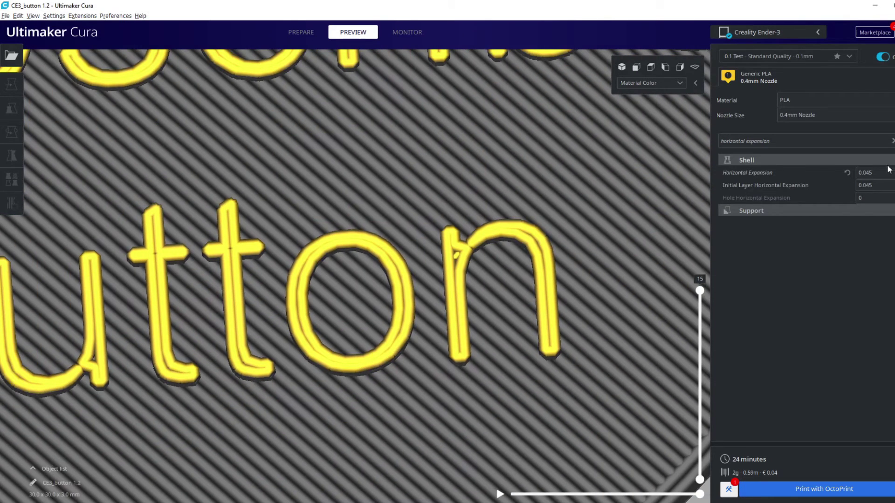
left_click(873, 173)
key("BackSpace")
type("9")
left_click(825, 489)
- Check the 0.049 slice, then change Horizontal Expansion to 0.05 and re-slice
scroll(532, 257, "down", 5)
scroll(358, 238, "up", 5)
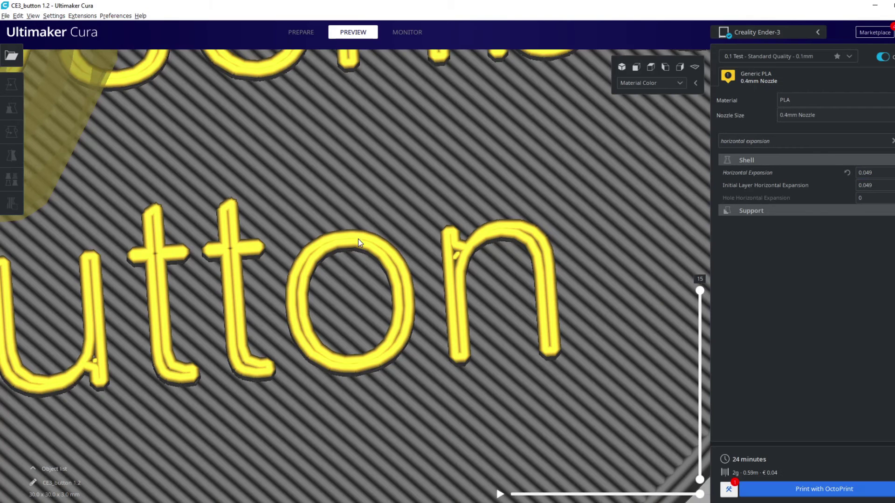
scroll(552, 249, "down", 5)
scroll(410, 243, "up", 5)
left_click(874, 172)
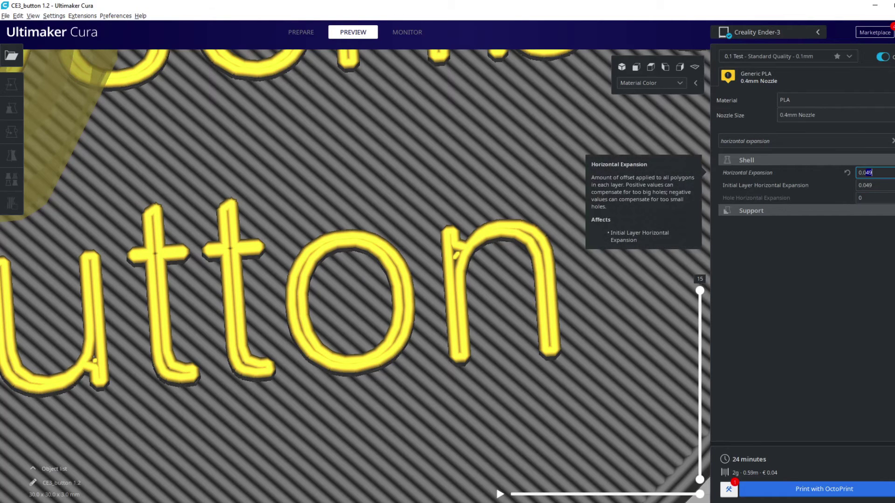
key("BackSpace")
key("BackSpace")
type("5")
left_click(824, 489)
- Settle on Horizontal Expansion 0.048, re-slice, and zoom in to check the lettering
scroll(474, 253, "down", 5)
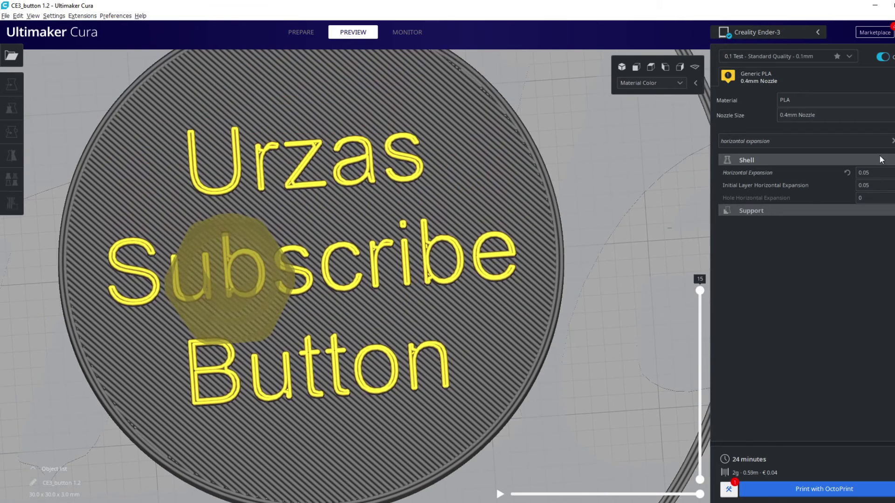
left_click(879, 172)
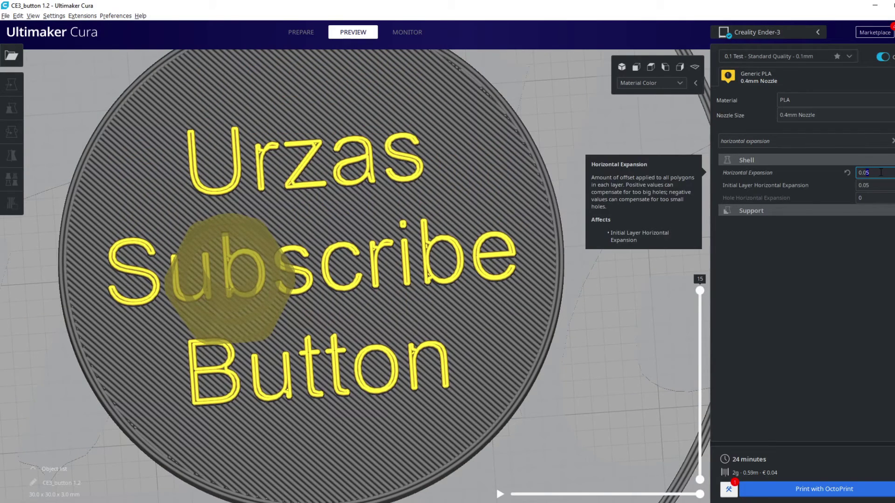
type("48")
left_click(824, 489)
scroll(418, 351, "up", 5)
scroll(499, 320, "down", 5)
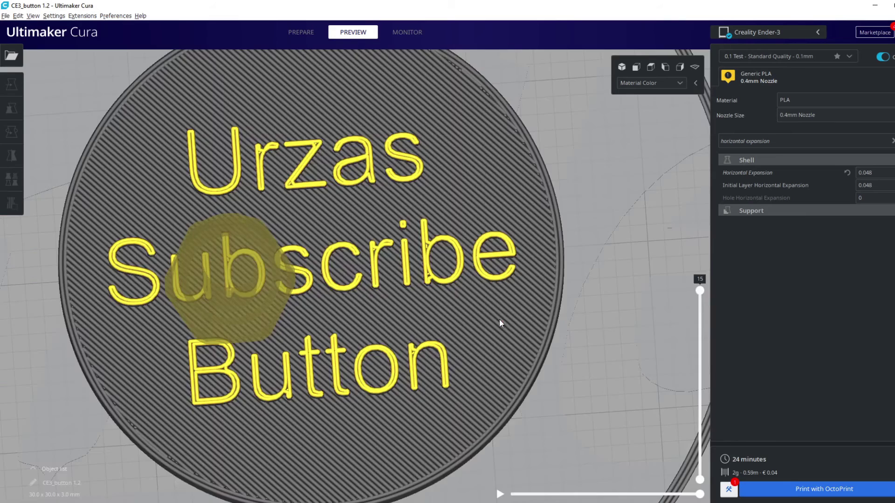
scroll(426, 362, "up", 6)
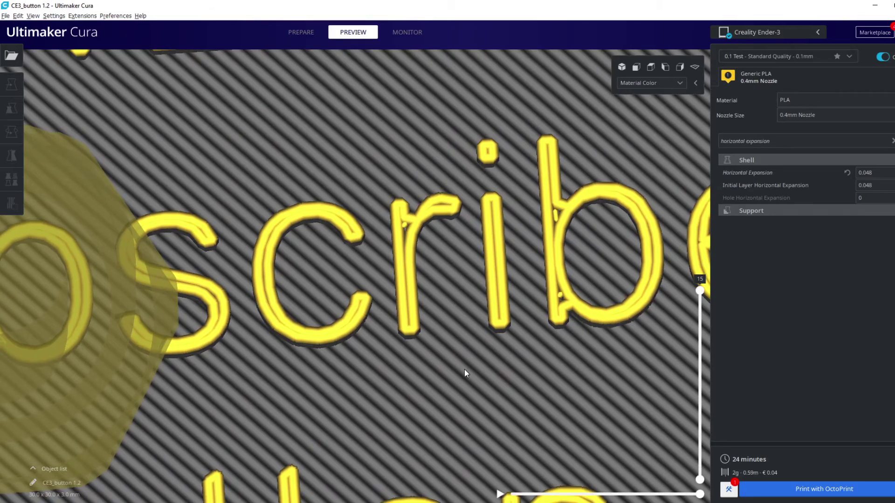
scroll(464, 369, "down", 4)
scroll(502, 361, "up", 4)
scroll(466, 351, "down", 4)
scroll(495, 369, "up", 5)
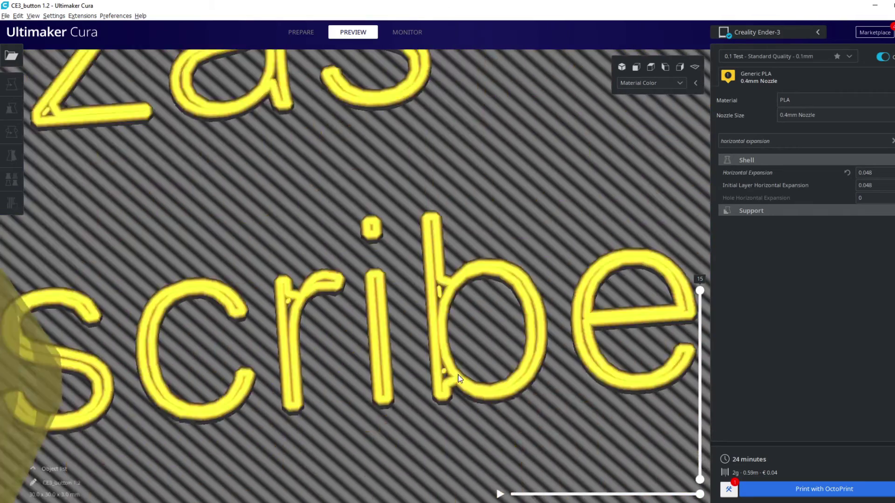
scroll(459, 378, "down", 5)
scroll(581, 282, "up", 2)
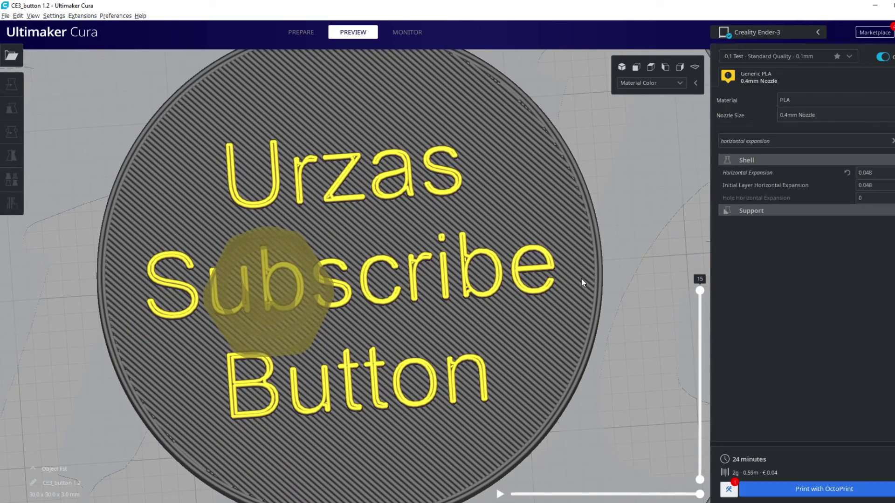